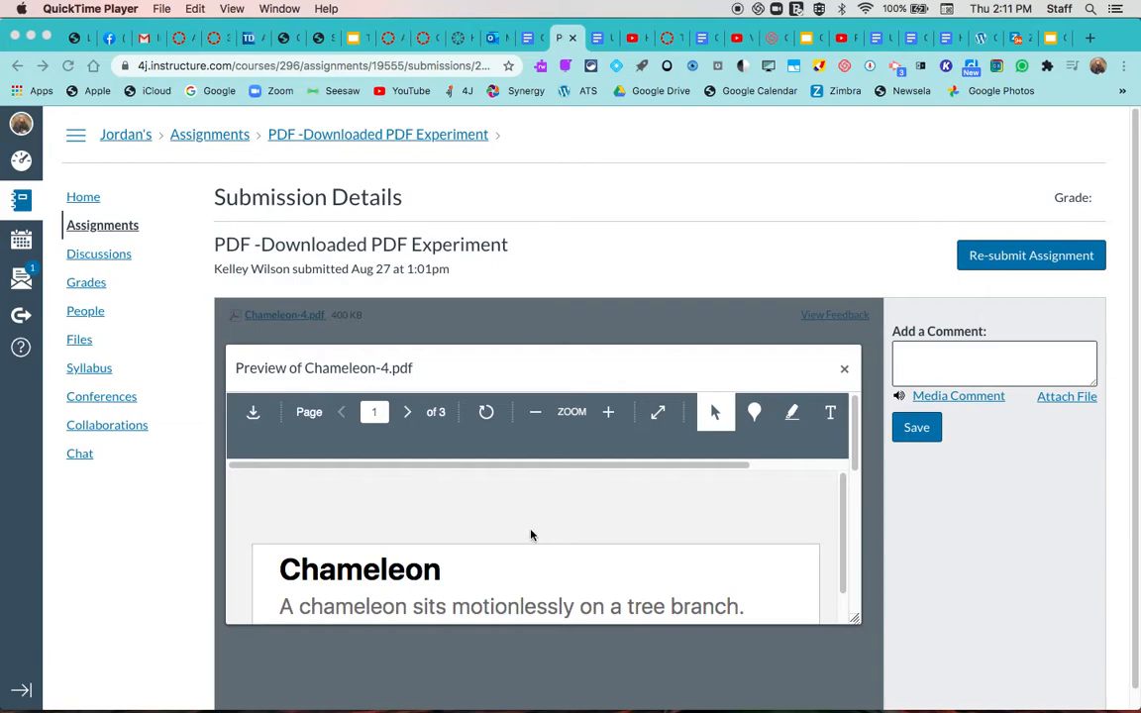
Expand the Chameleon-4.pdf preview to full screen, select the sentence "A chameleon sits motionlessly on a tree branch." and clear the selection.
left_click(658, 414)
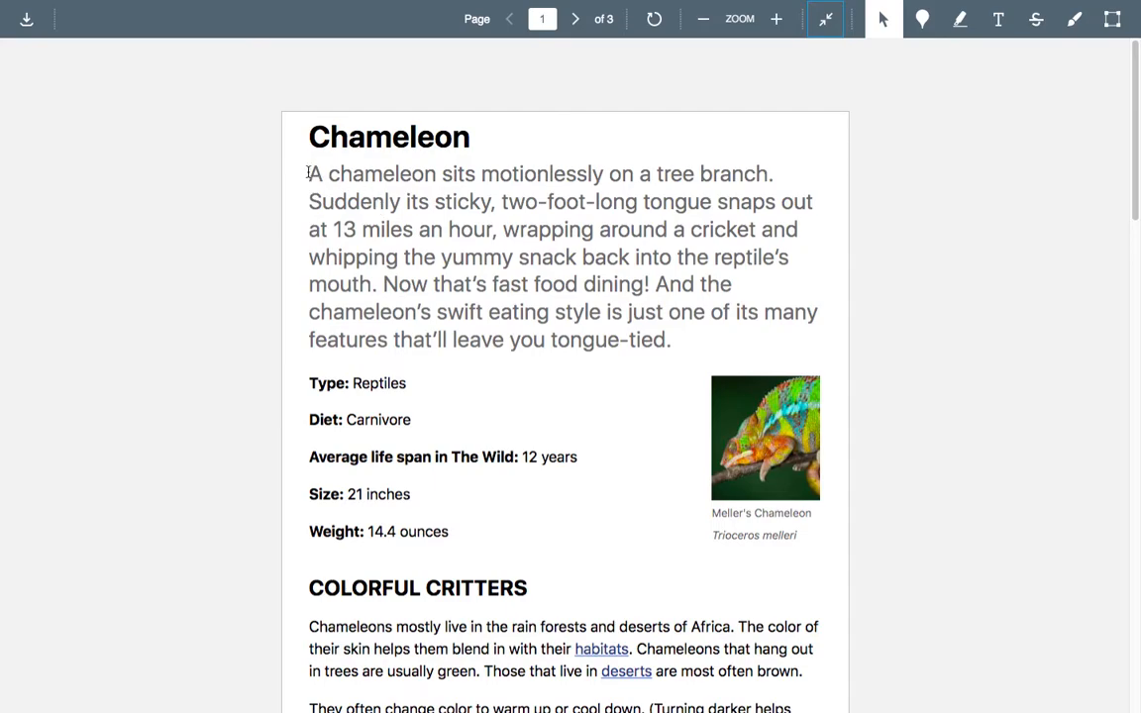
left_click_drag(308, 173, 776, 171)
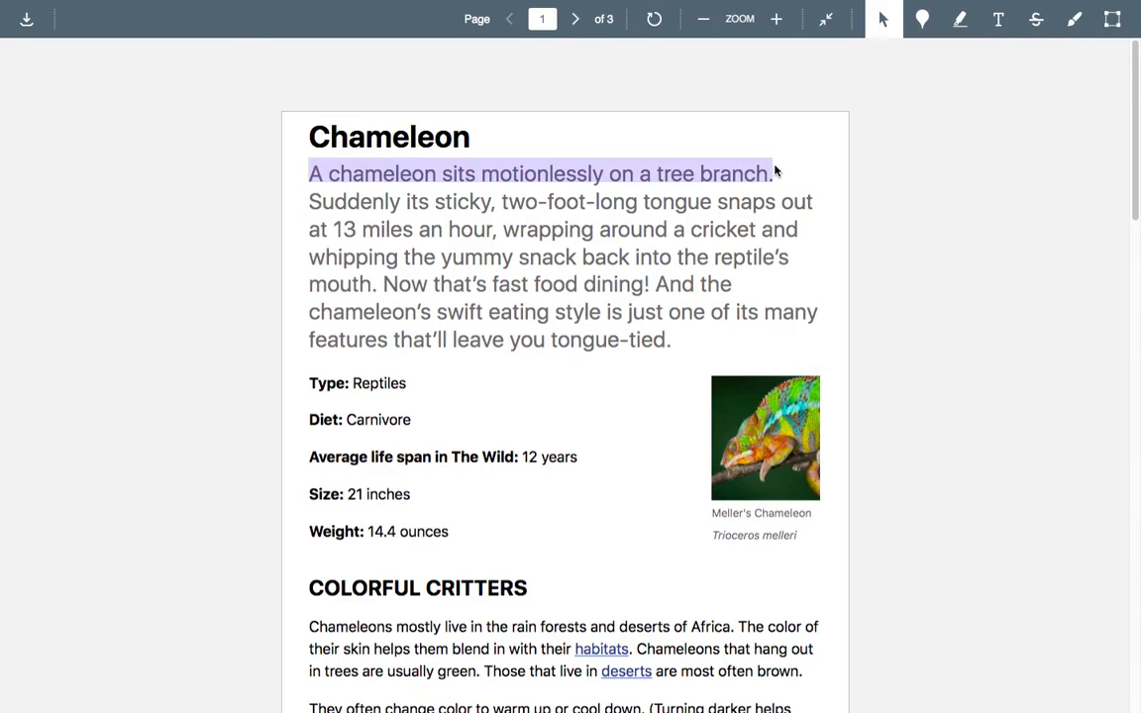
left_click(637, 387)
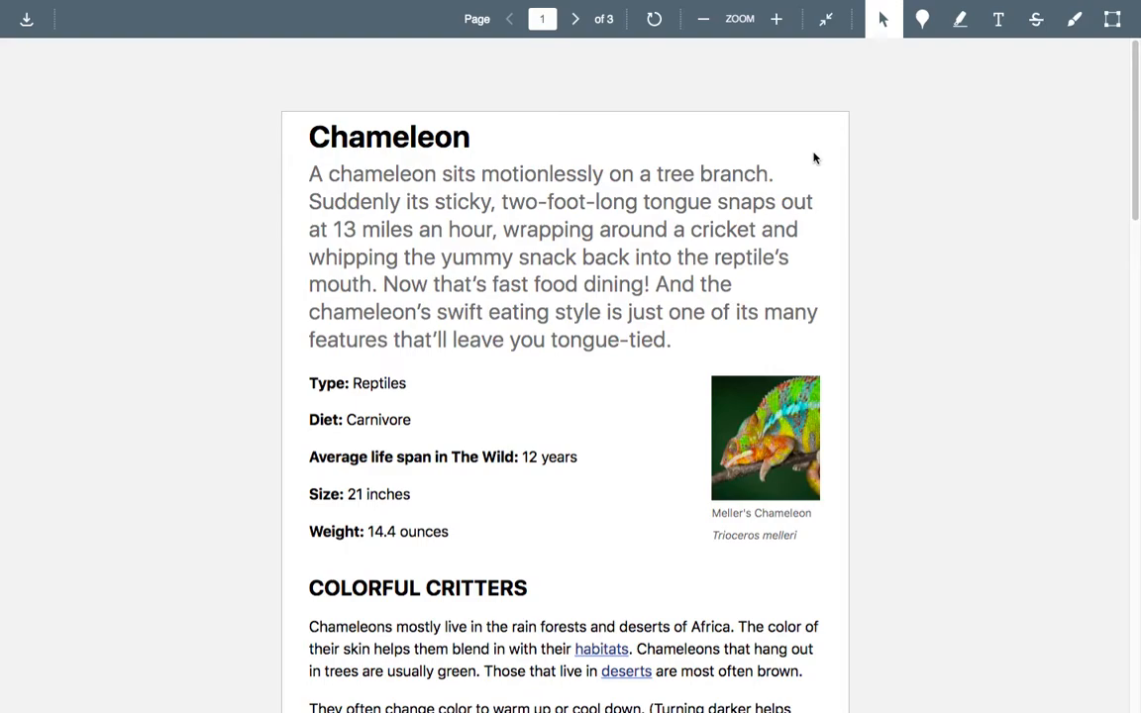
Try to dictate into a new small-size text annotation beside the Type line of the PDF.
left_click(1000, 22)
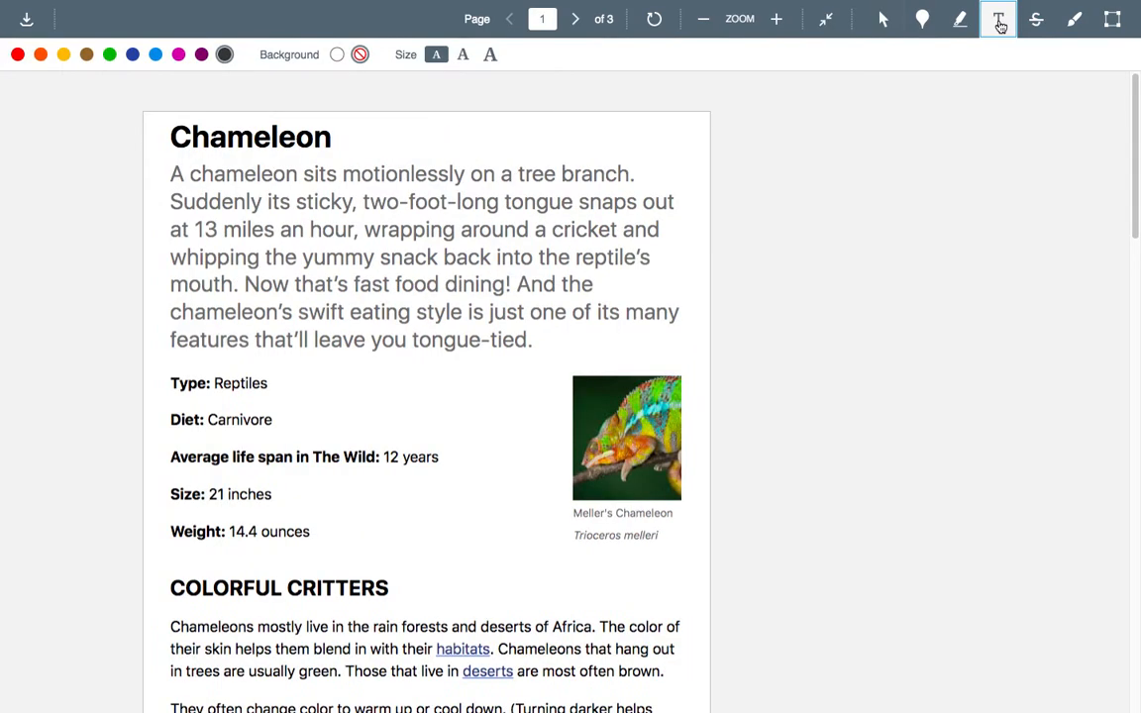
left_click(308, 389)
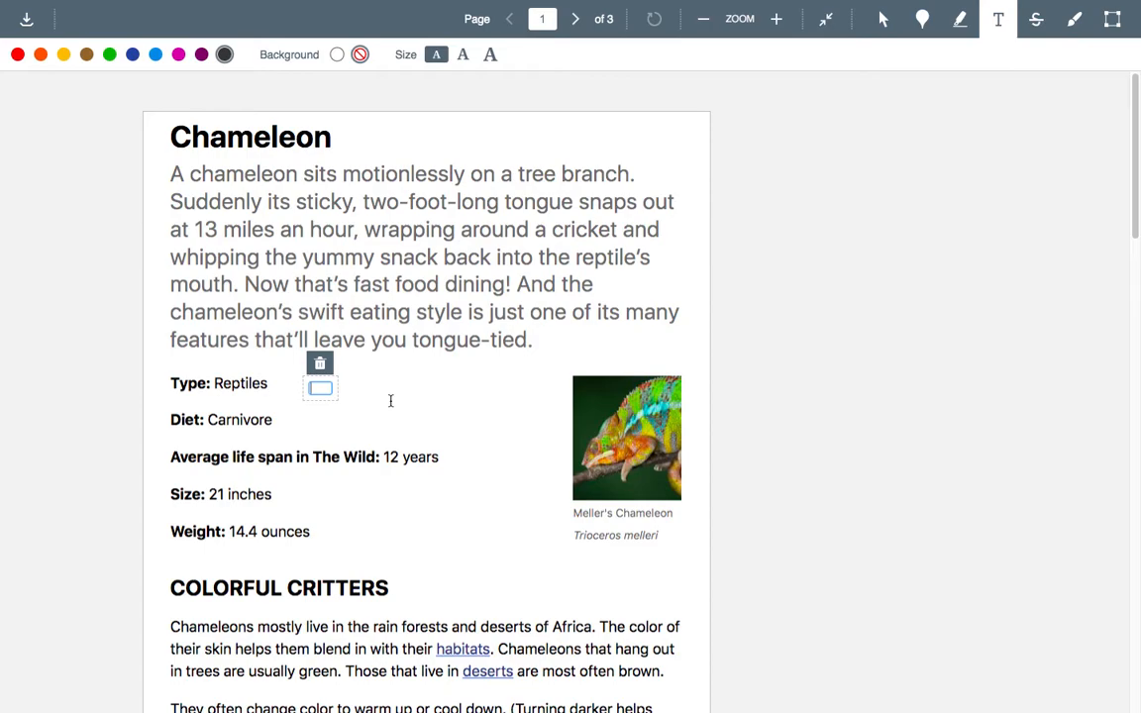
key("fn")
key("fn")
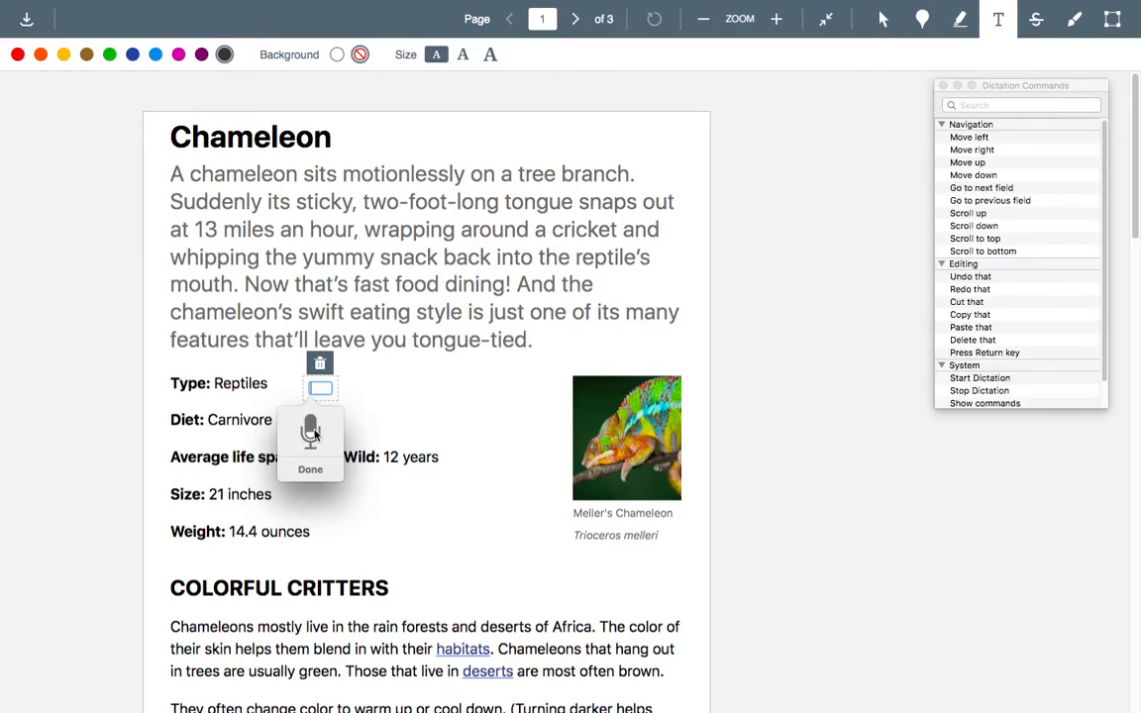
left_click(310, 466)
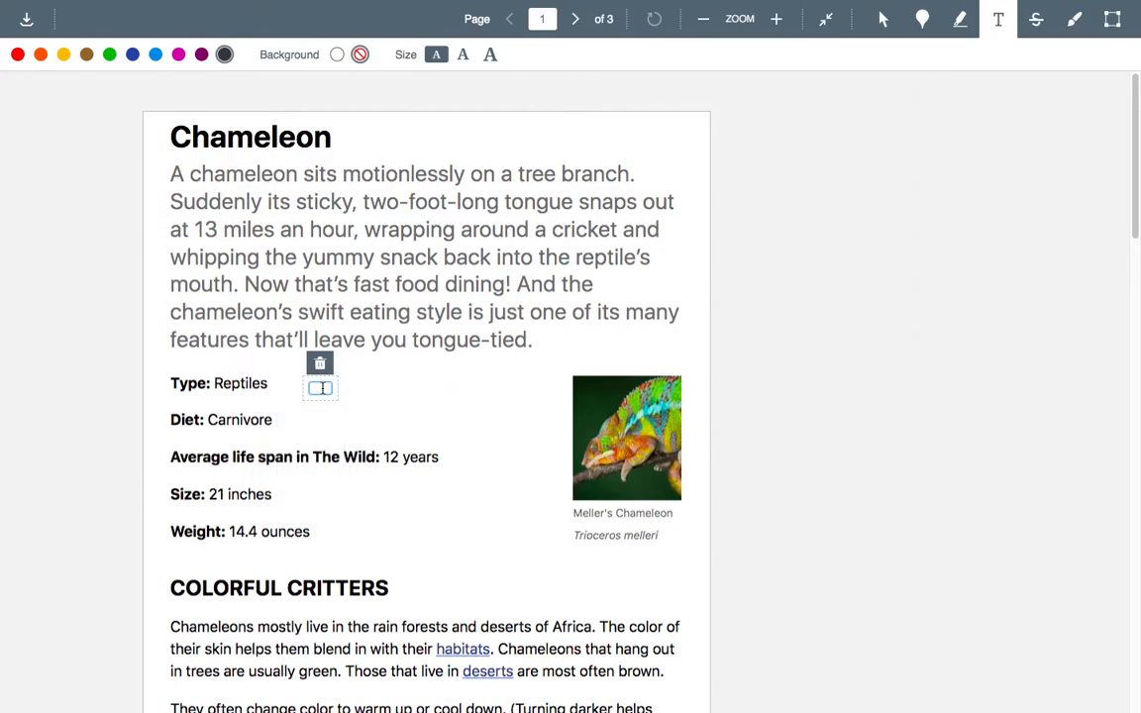
key("fn")
key("fn")
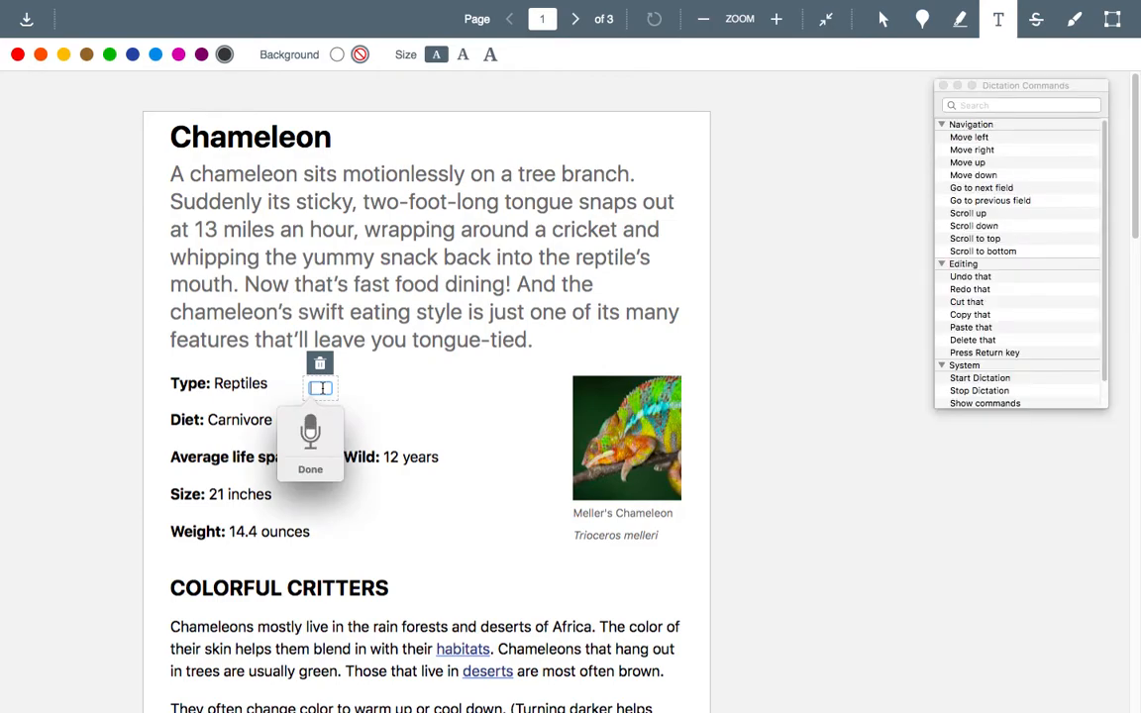
left_click(311, 470)
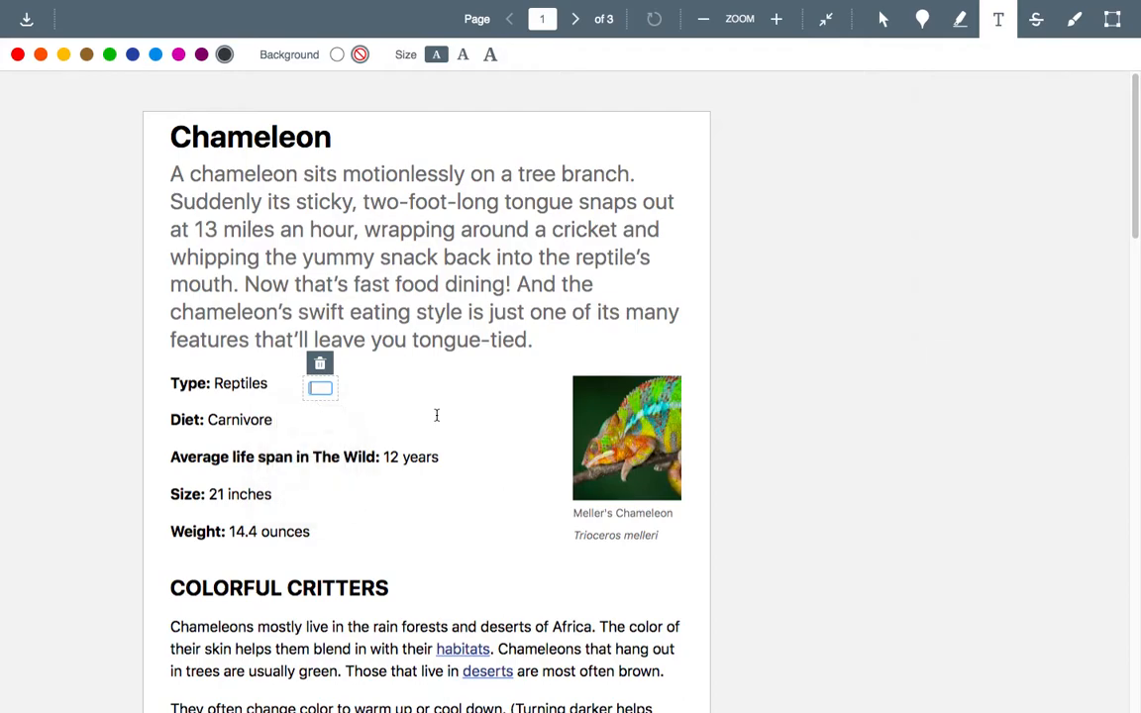
Add a text annotation beside the Size line and dictate "I'm going to dictate into this text box.".
left_click(352, 496)
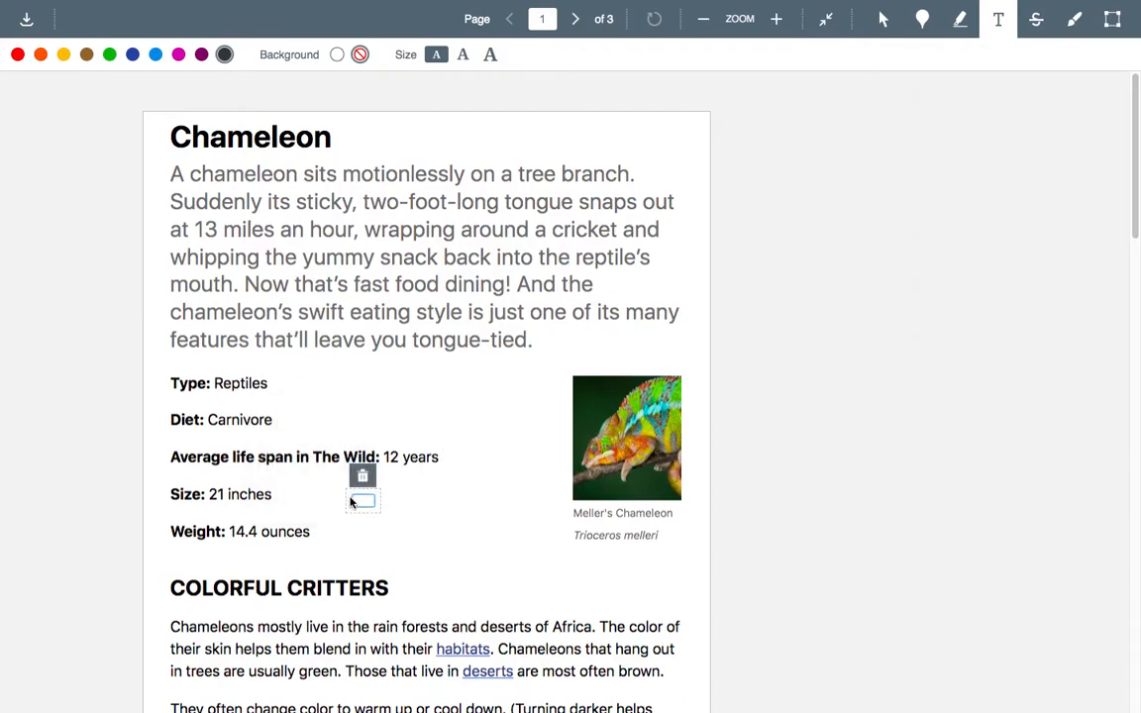
key("fn")
key("fn")
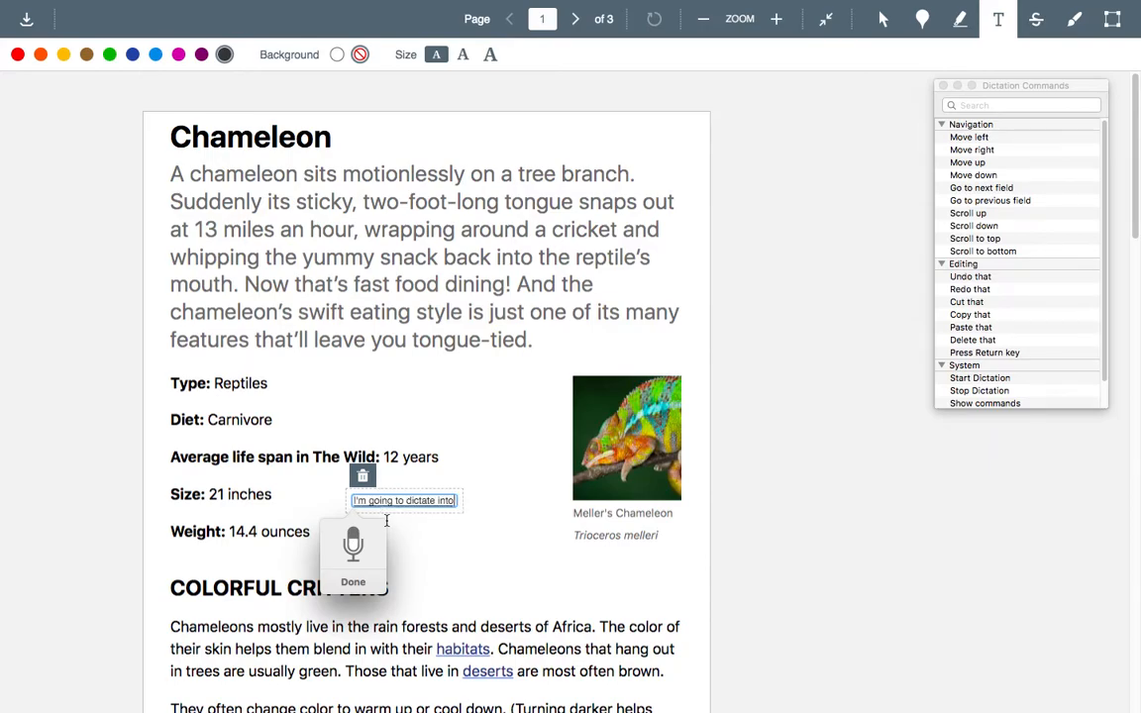
left_click(353, 582)
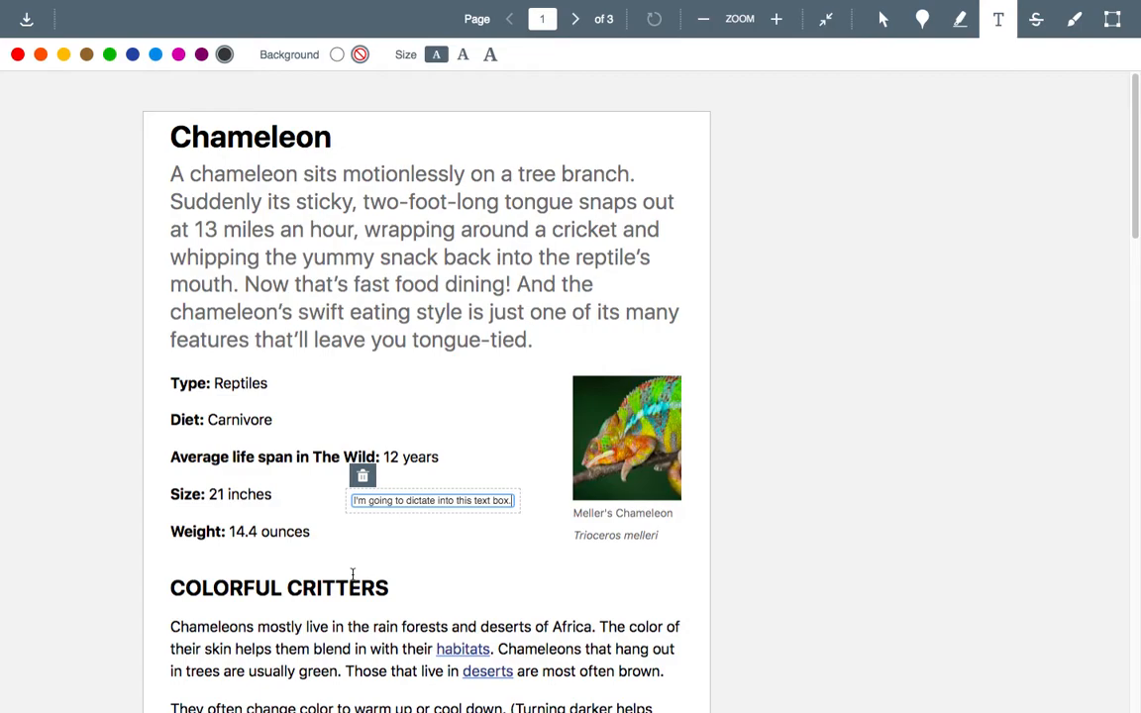
Add a text annotation beside the Chameleon title and dictate "Let's see if it's working now.".
left_click(385, 141)
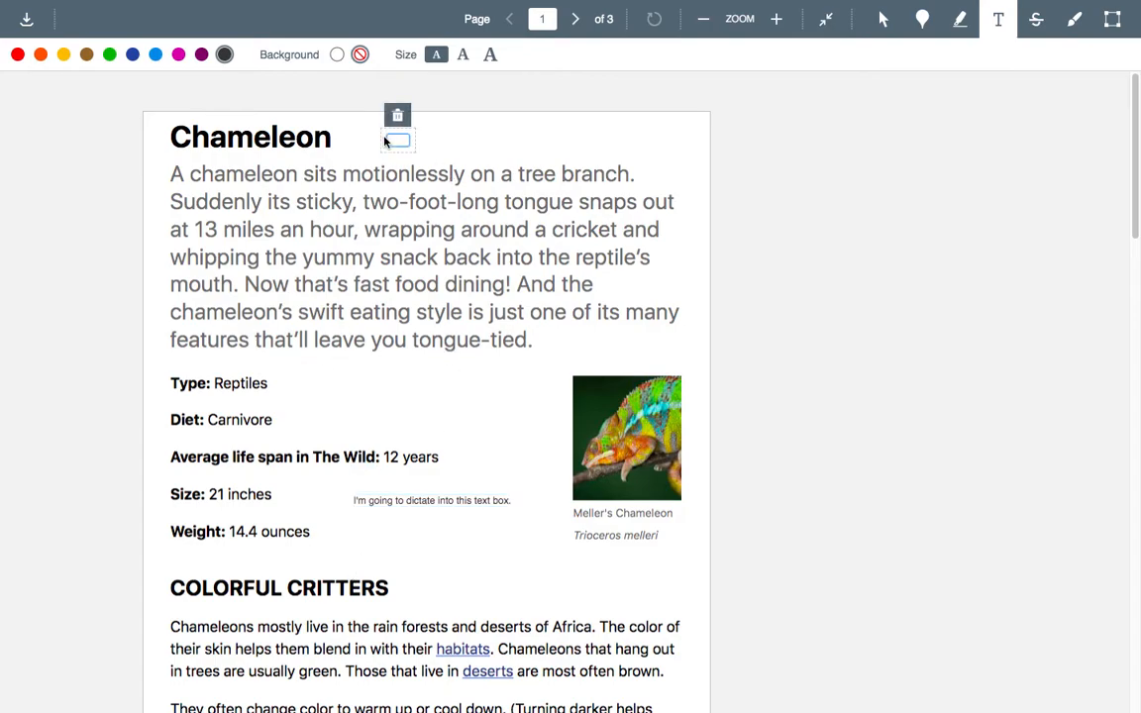
key("fn")
key("fn")
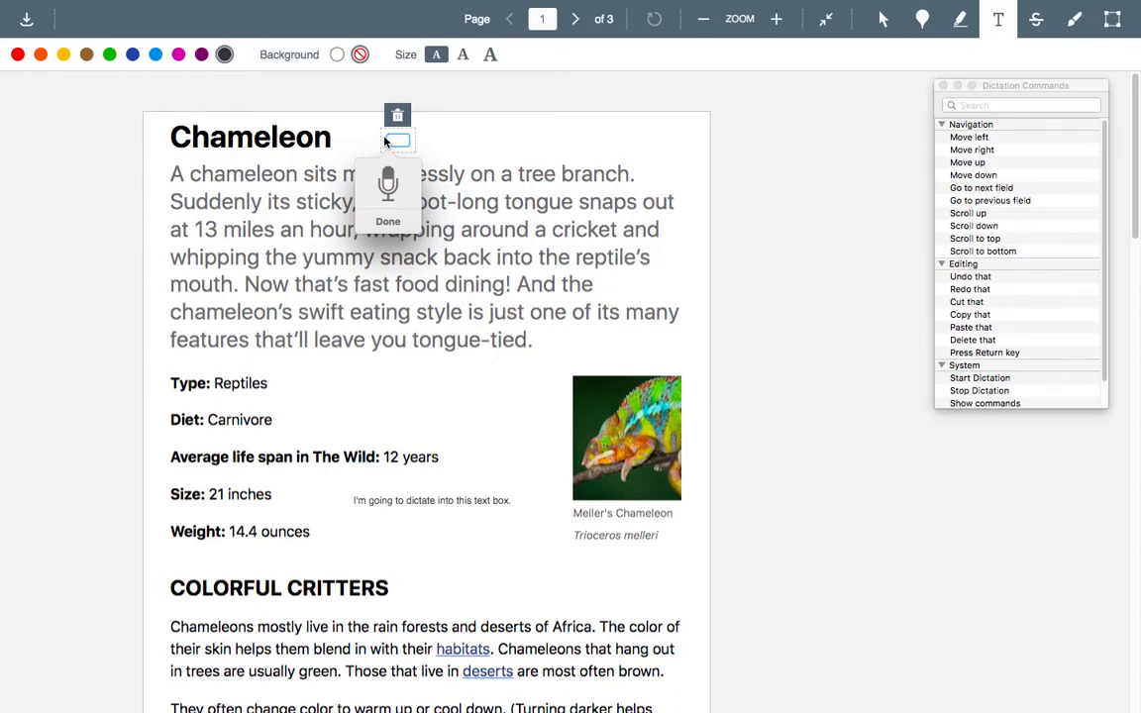
left_click(387, 220)
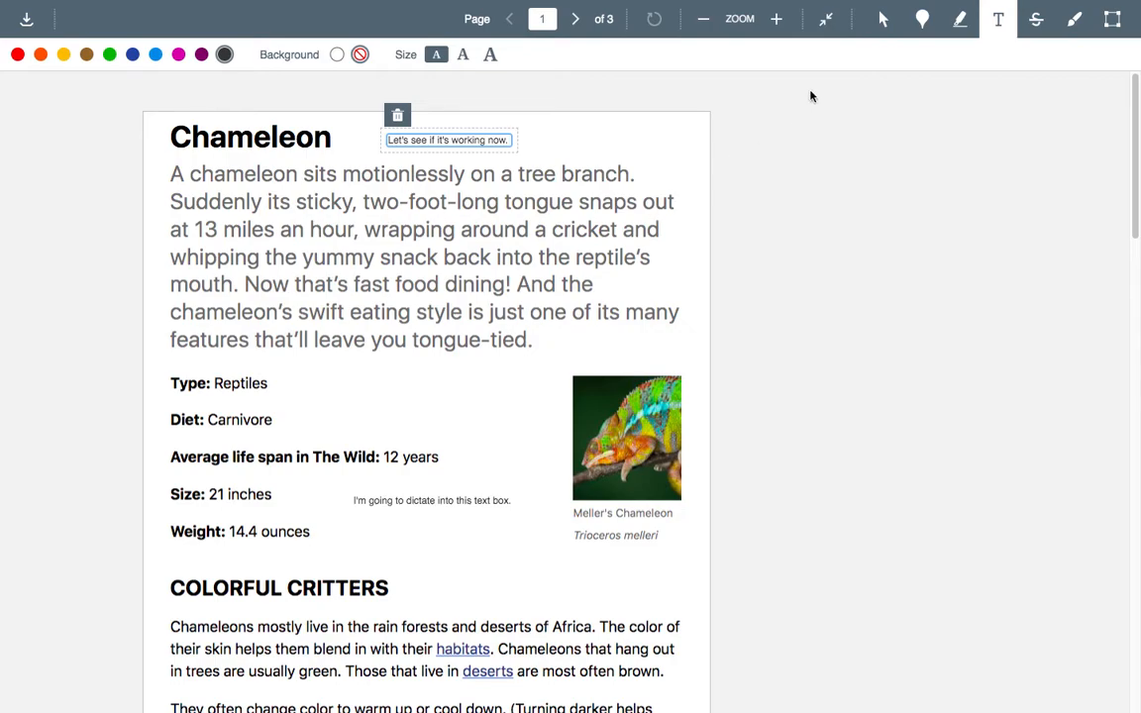
Leave text annotation mode, exit the full-screen preview and look over the annotated page.
left_click(883, 20)
left_click(828, 22)
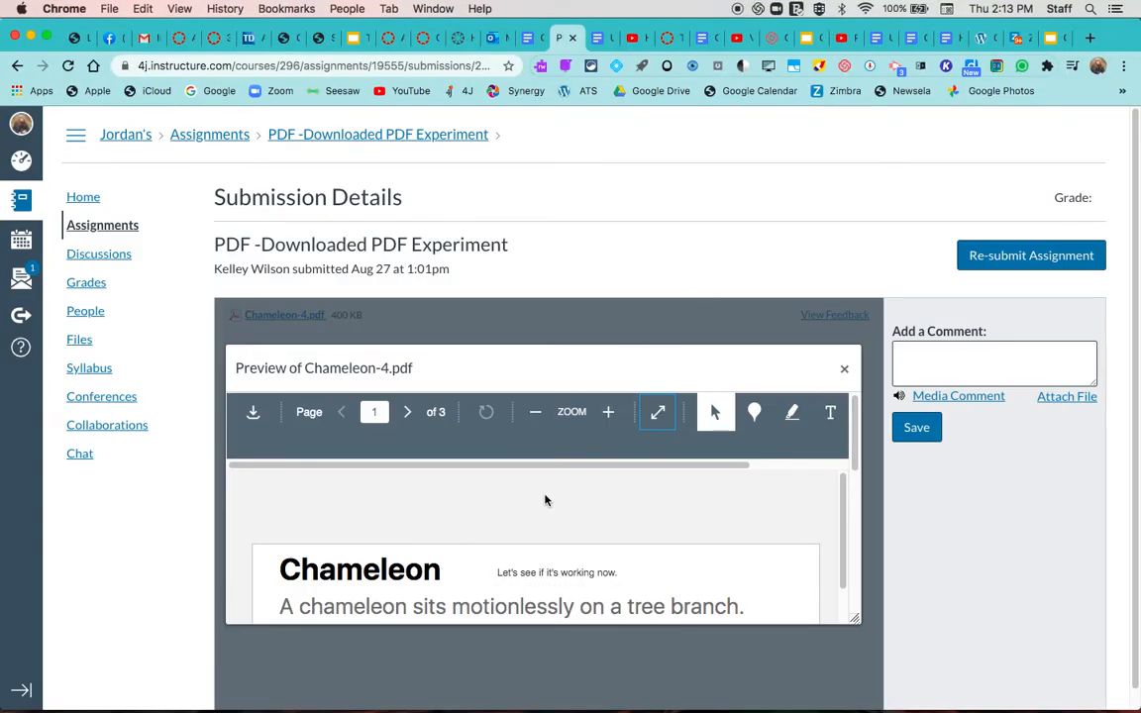
scroll(542, 502, "down", 2)
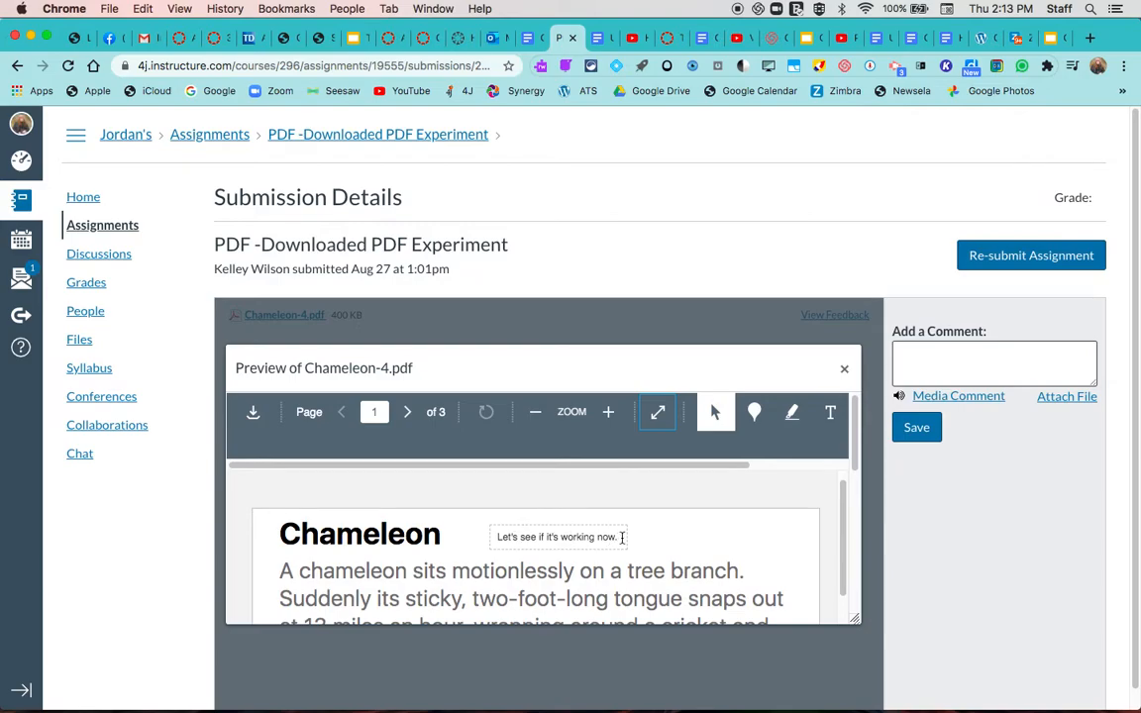
scroll(458, 545, "down", 10)
scroll(456, 542, "up", 12)
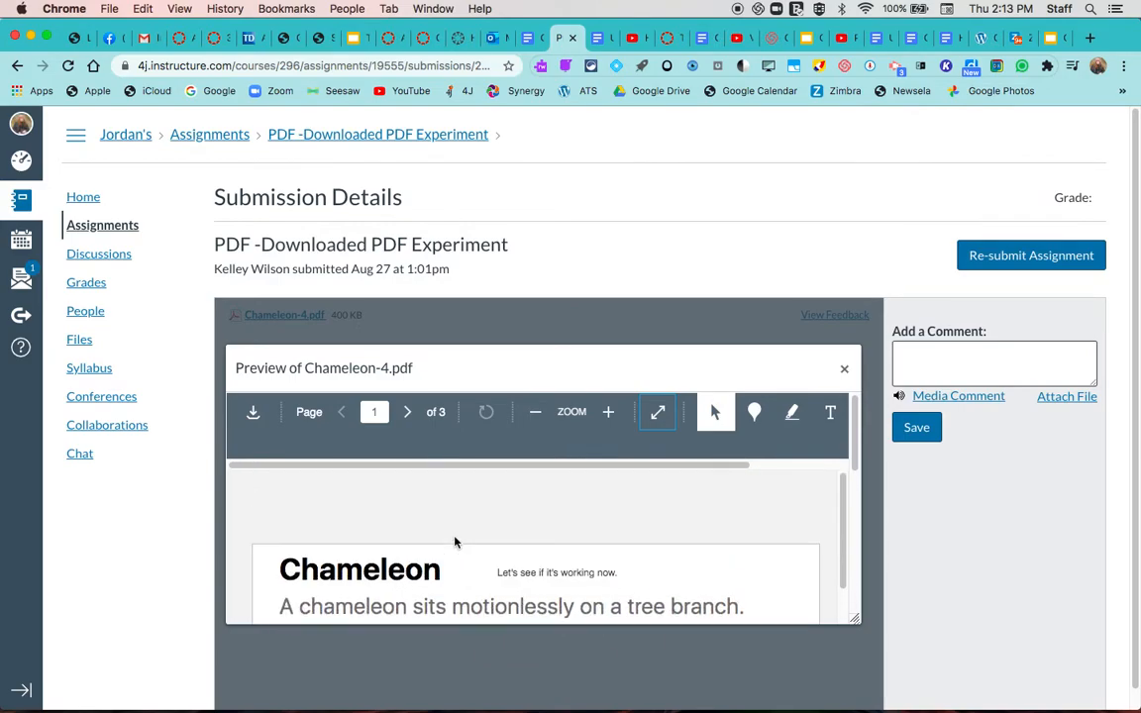
scroll(455, 555, "down", 2)
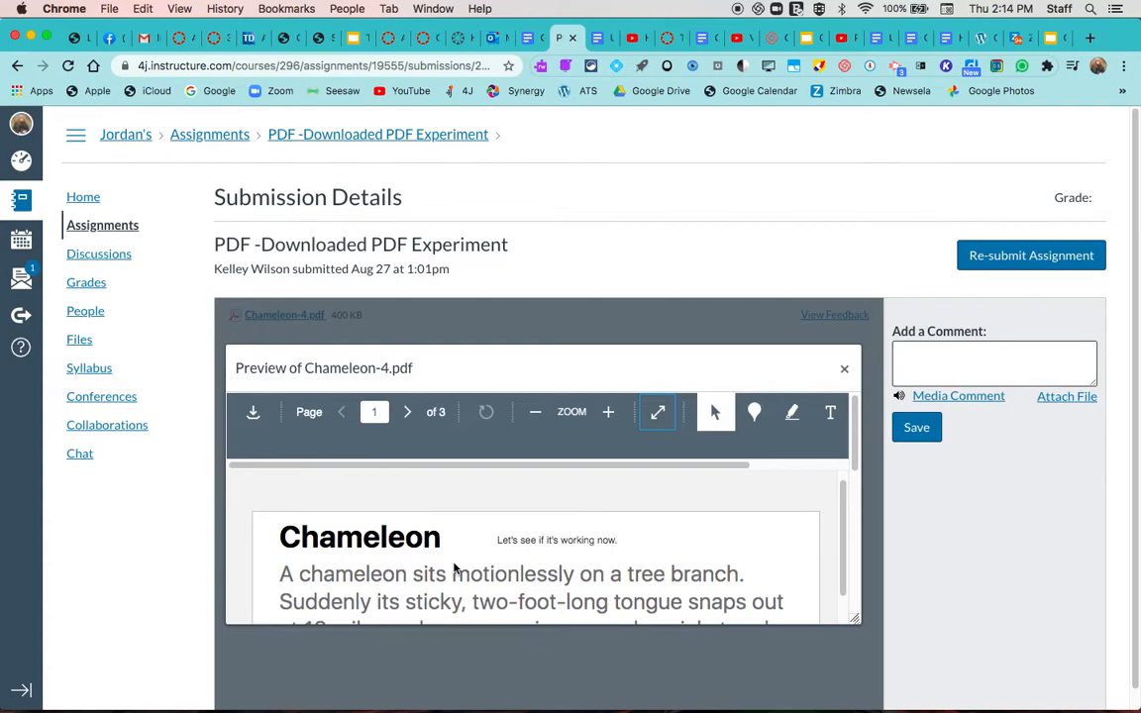
Switch to the blank Google Docs document and set the font size to 18.
left_click(597, 40)
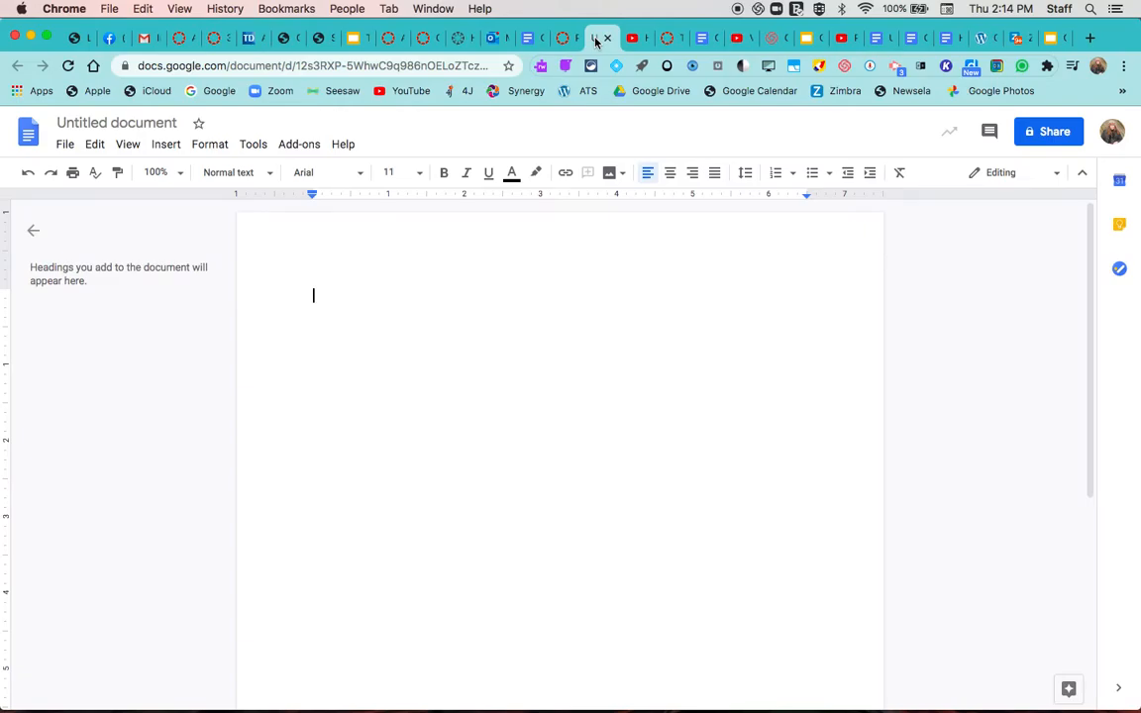
left_click(419, 176)
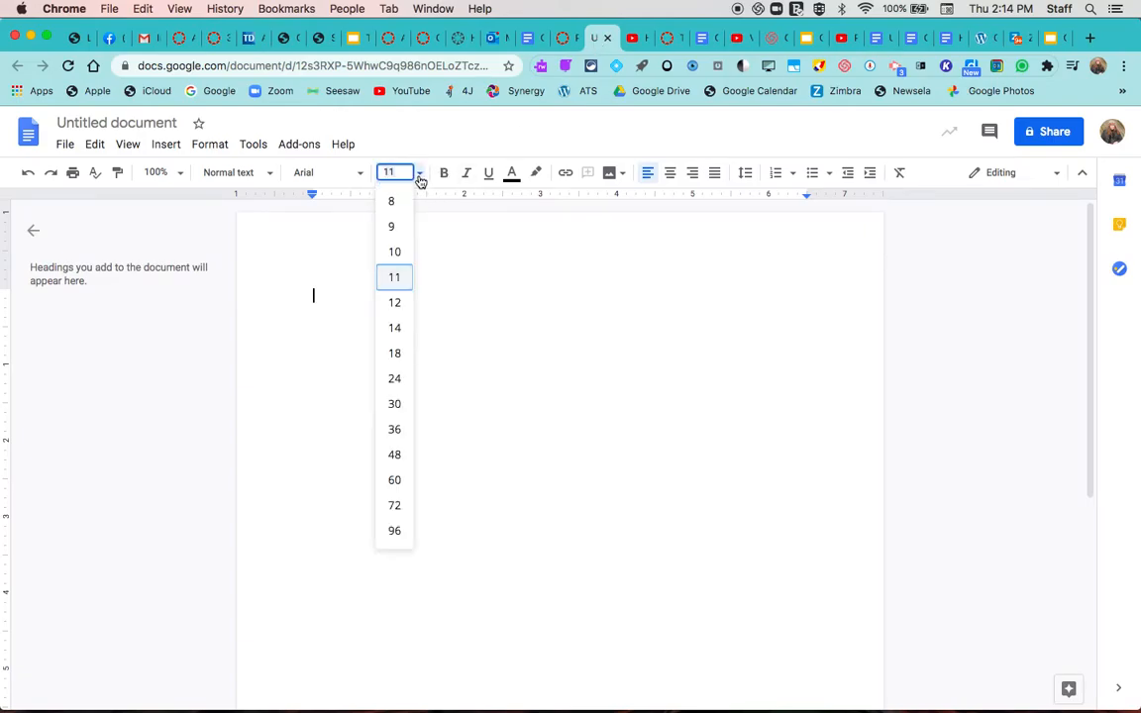
left_click(403, 354)
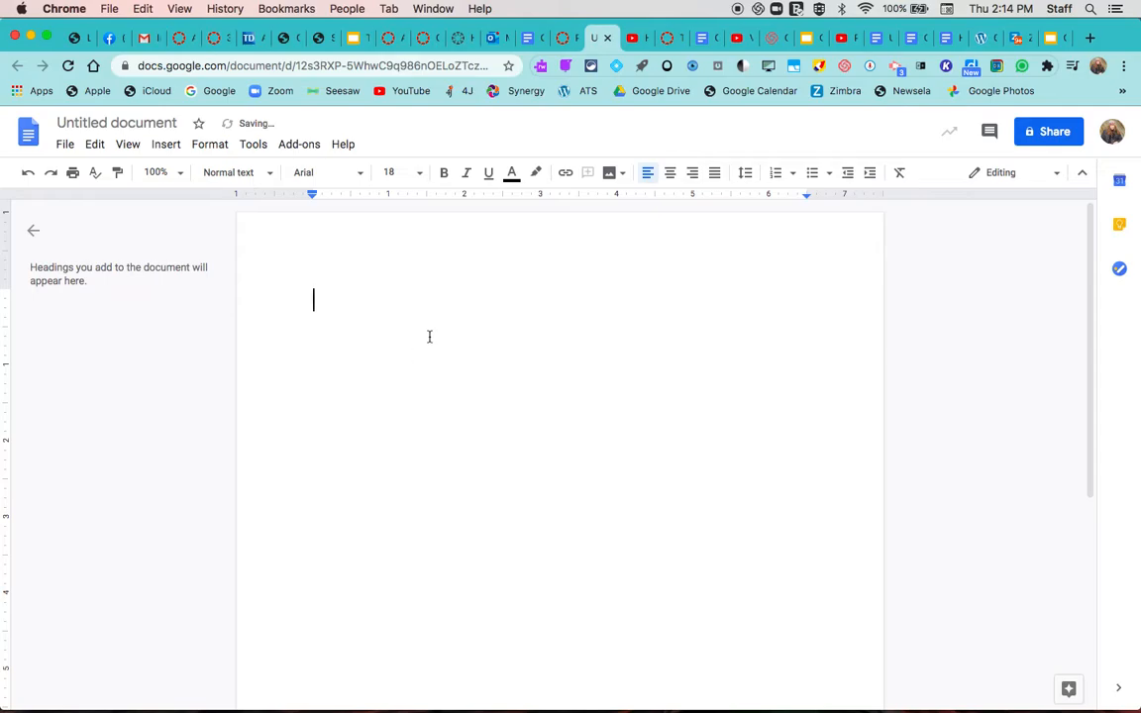
Dictate "I'm going to dictate into this Google doc, and then copy and paste it into my document" and play it aloud.
left_click(540, 67)
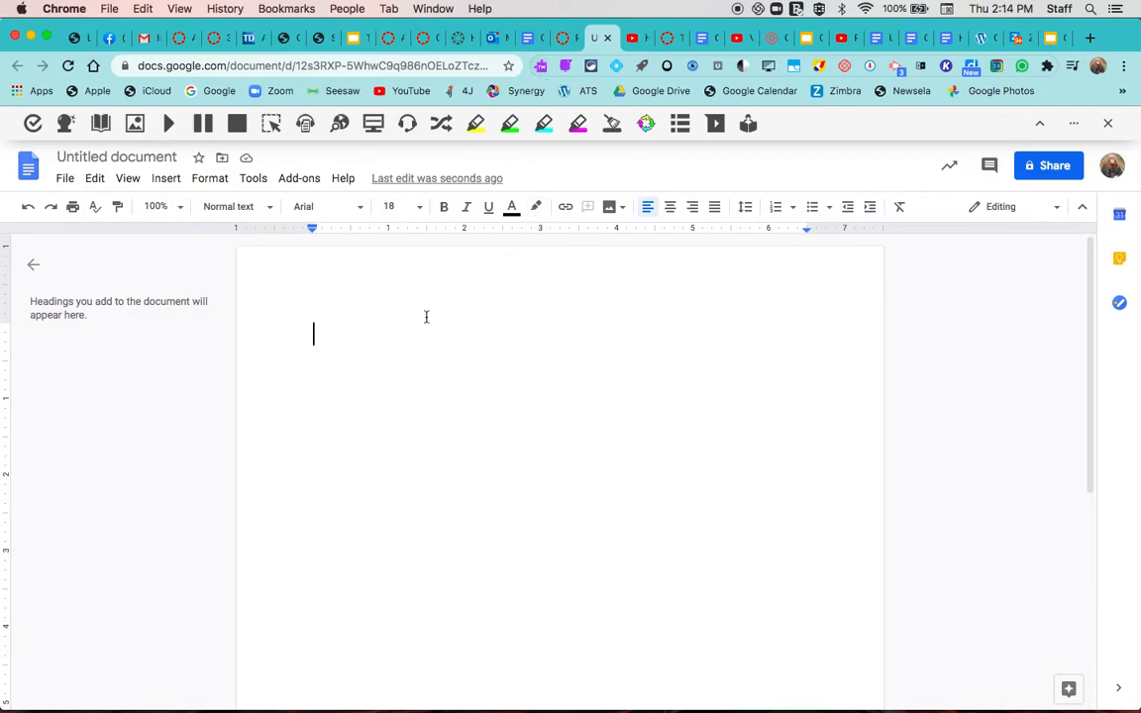
left_click(408, 125)
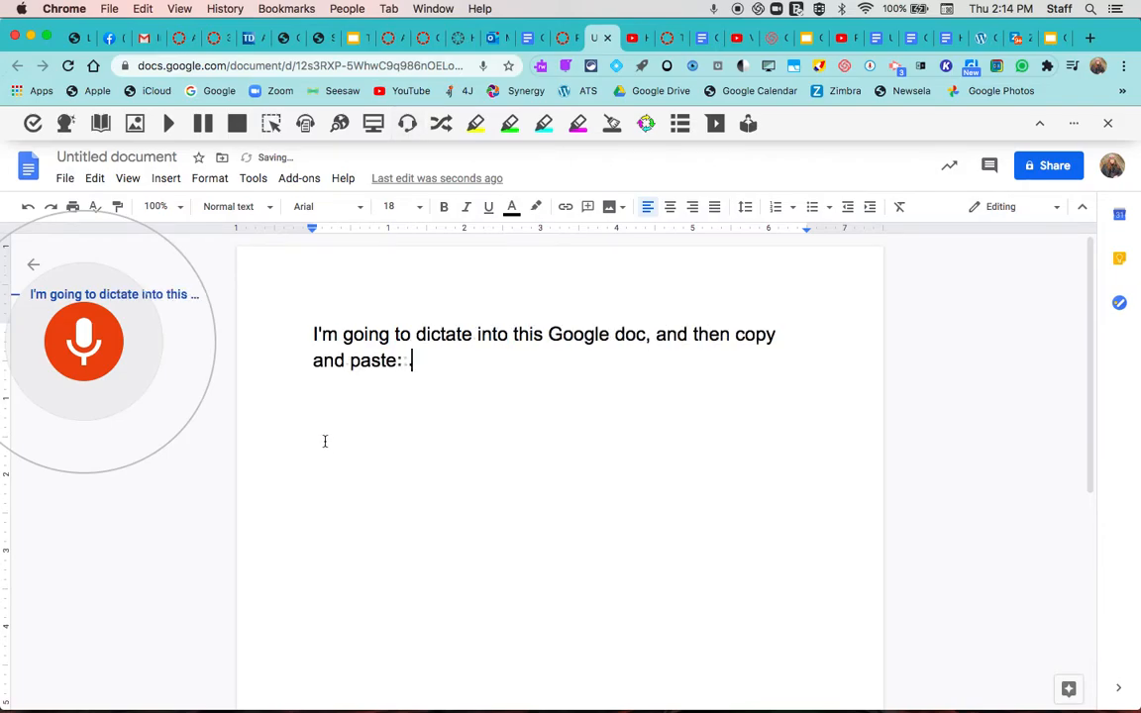
left_click(90, 350)
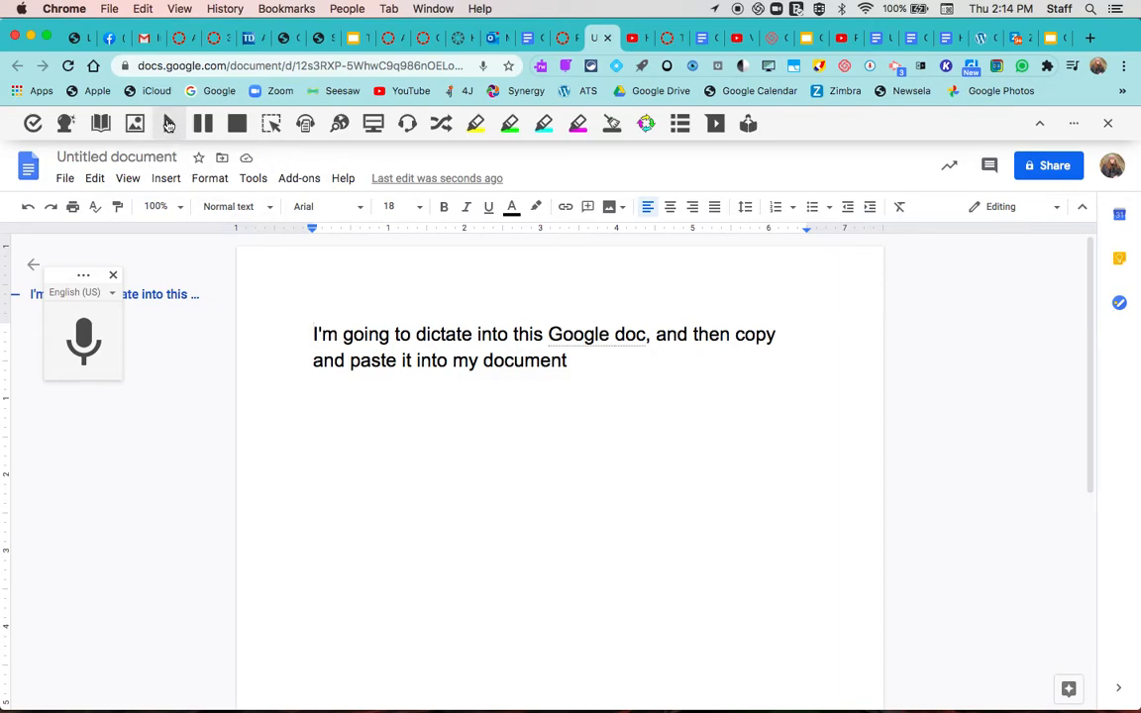
left_click(168, 122)
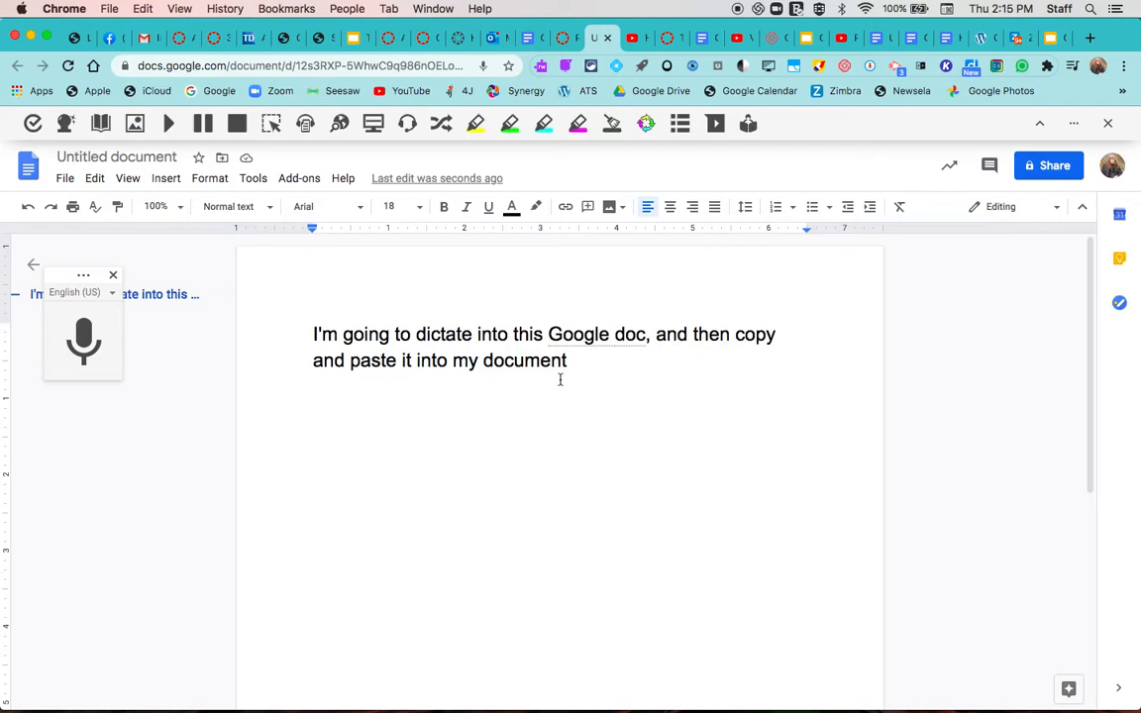
Copy the dictated sentence from the Google Doc and paste it into a new text annotation just above the PDF's Type line in Canvas.
left_click_drag(580, 368, 312, 337)
key("super+c")
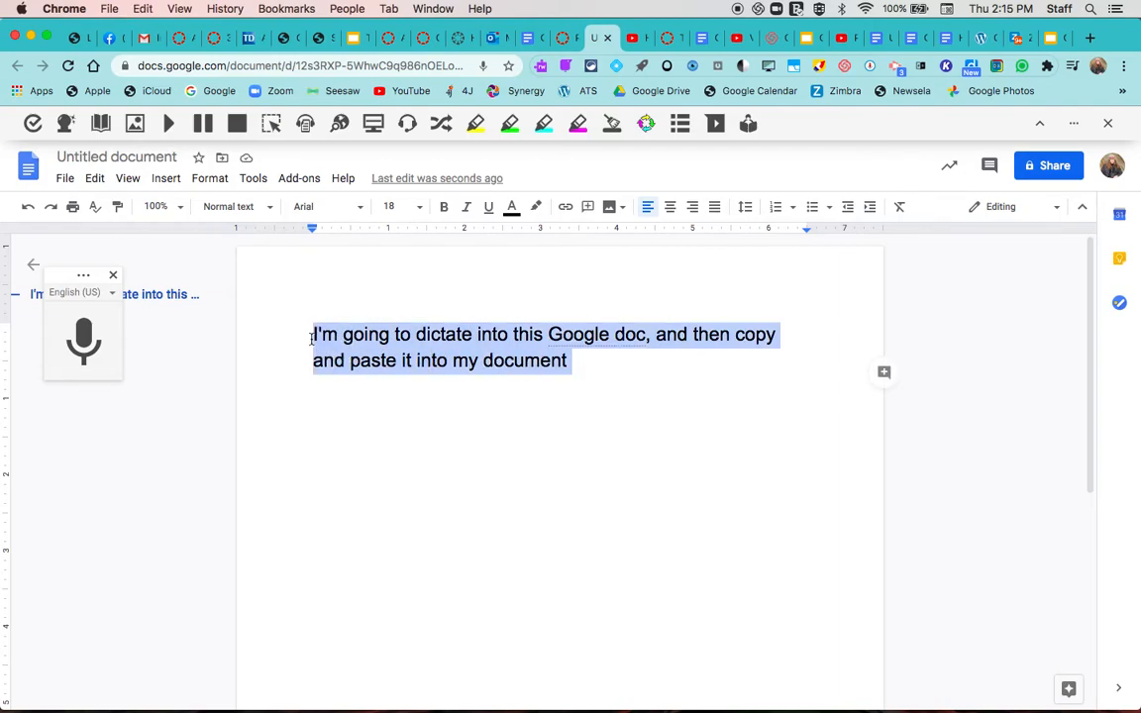
left_click(564, 38)
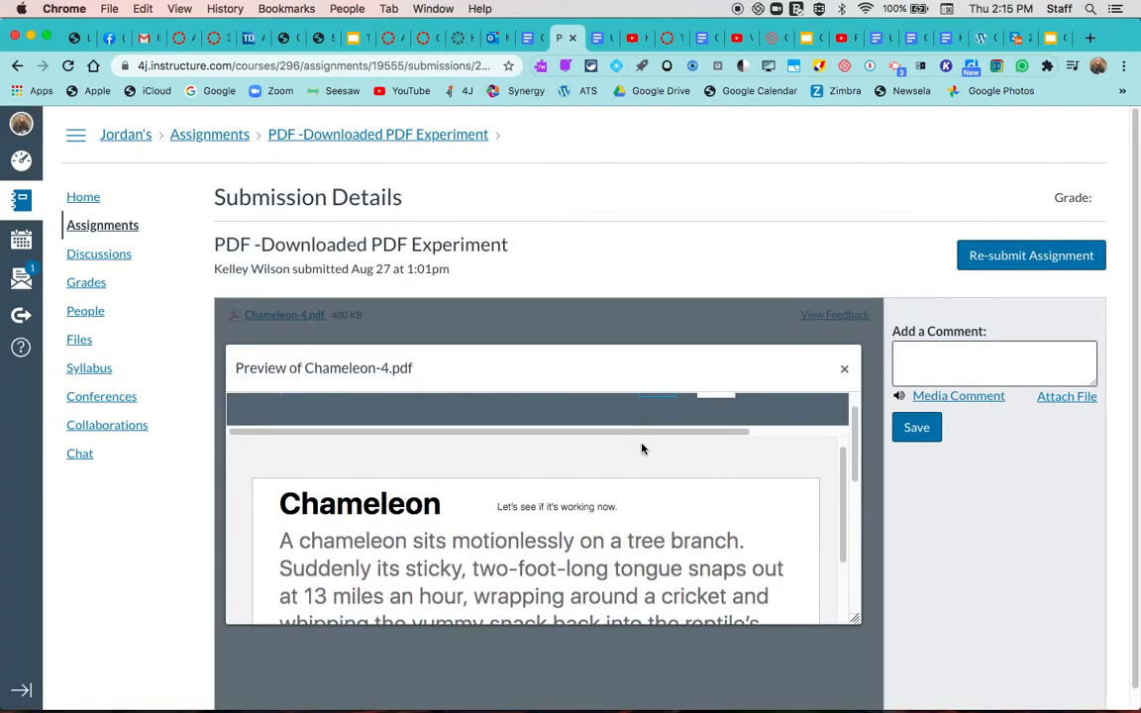
left_click(832, 411)
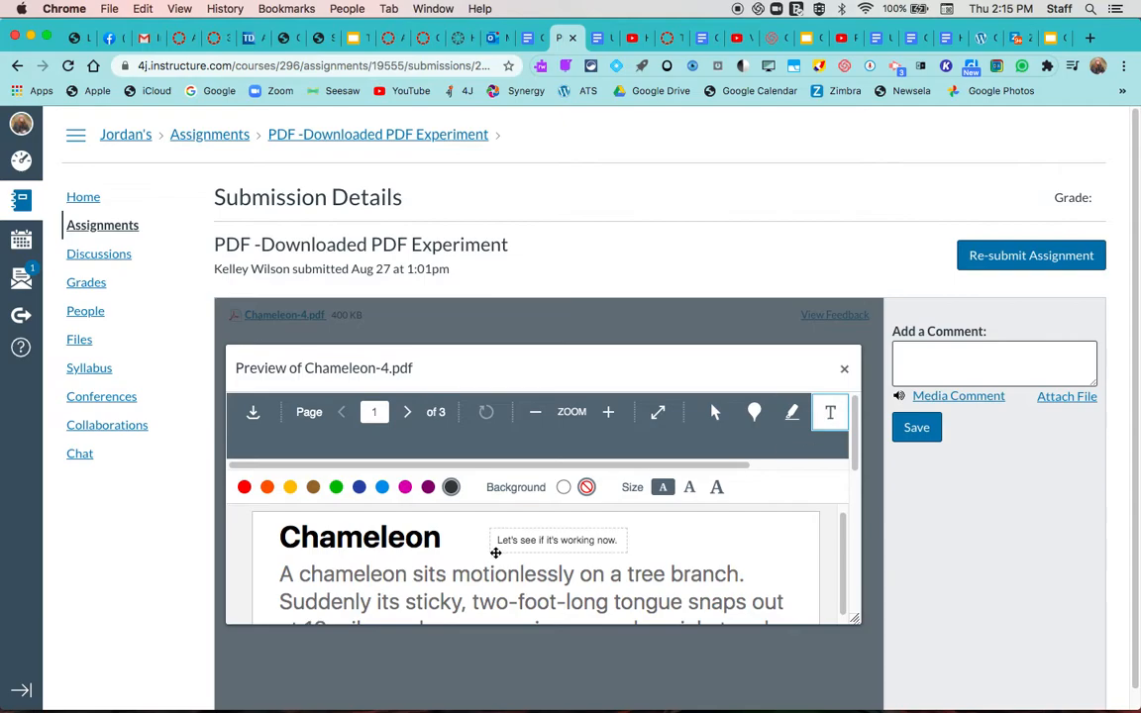
scroll(495, 550, "down", 10)
left_click(299, 521)
key("super+v")
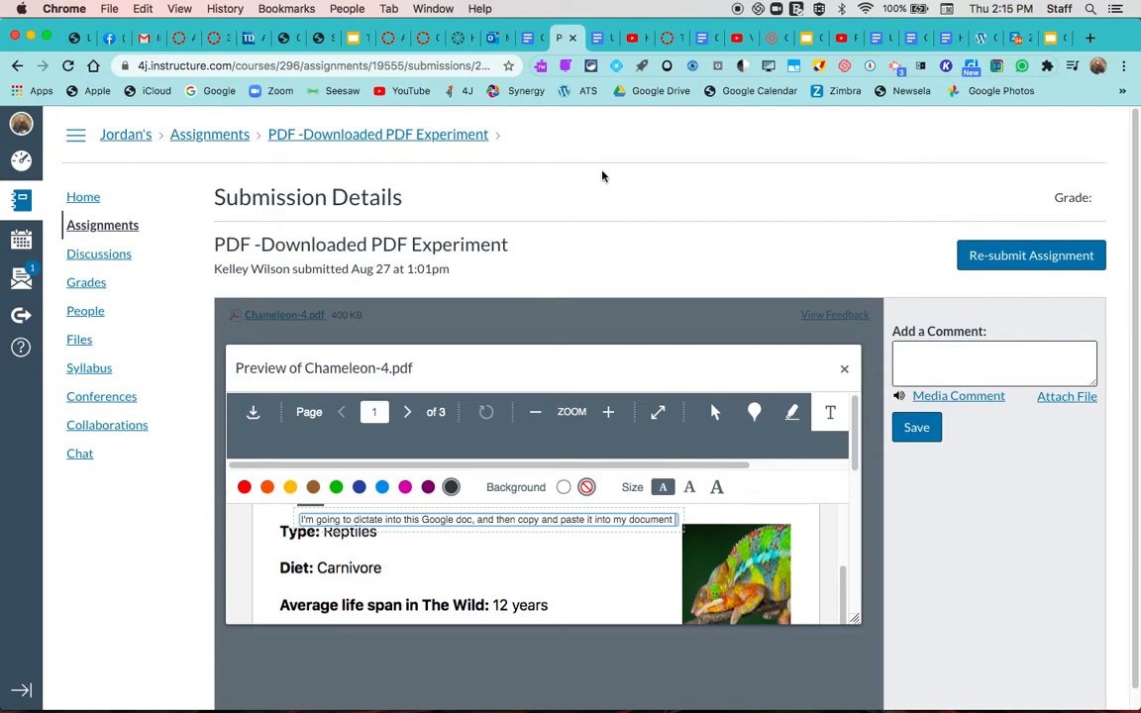
Return to the Google Docs document, cut the whole dictated sentence and close voice typing.
left_click(598, 38)
left_click_drag(584, 361, 270, 298)
key("super+x")
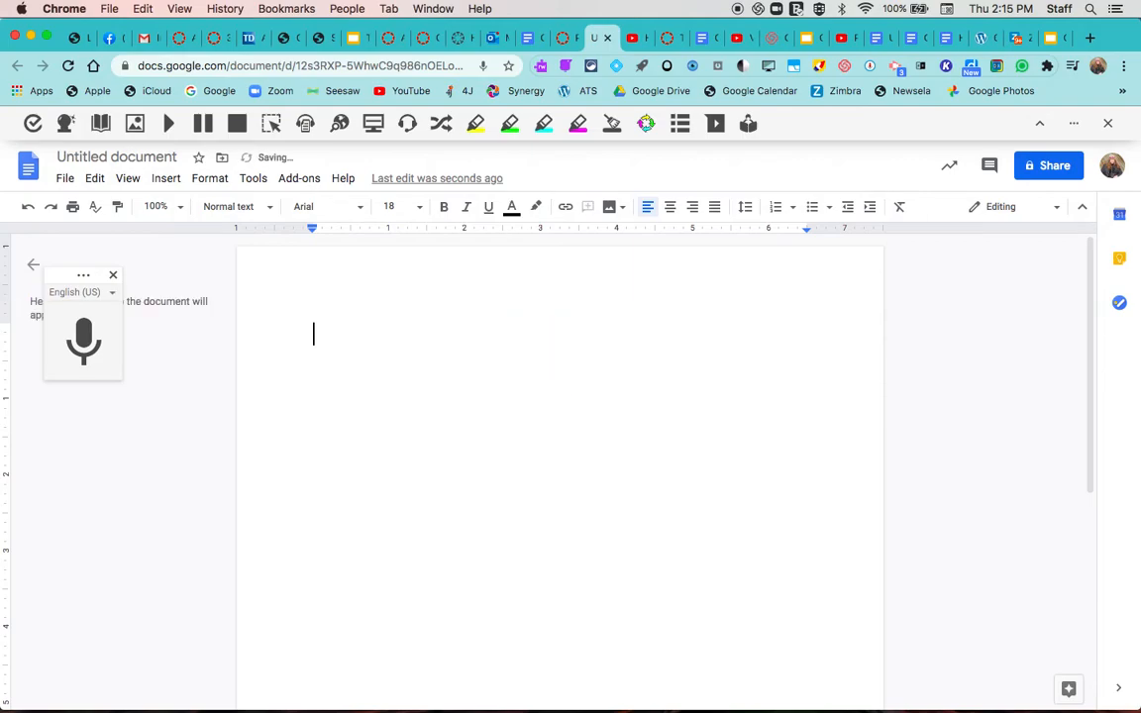
left_click(113, 276)
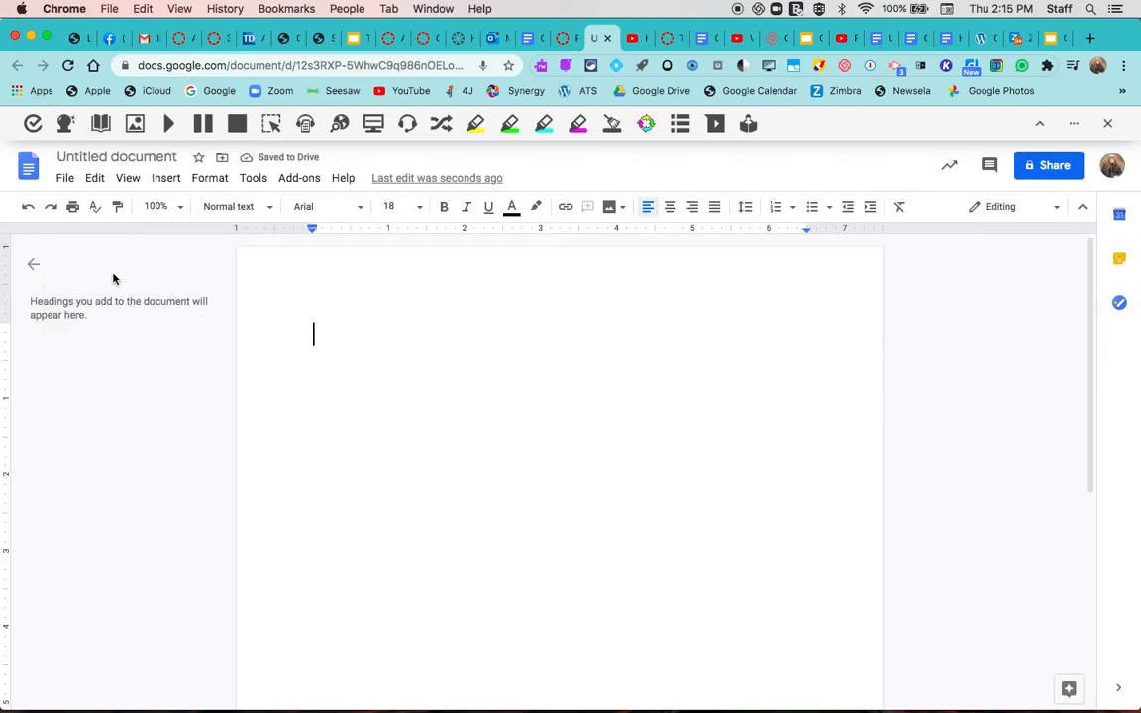
Turn on word prediction and enter "This" in the document by starting with "Th" and accepting the suggested word.
left_click(65, 125)
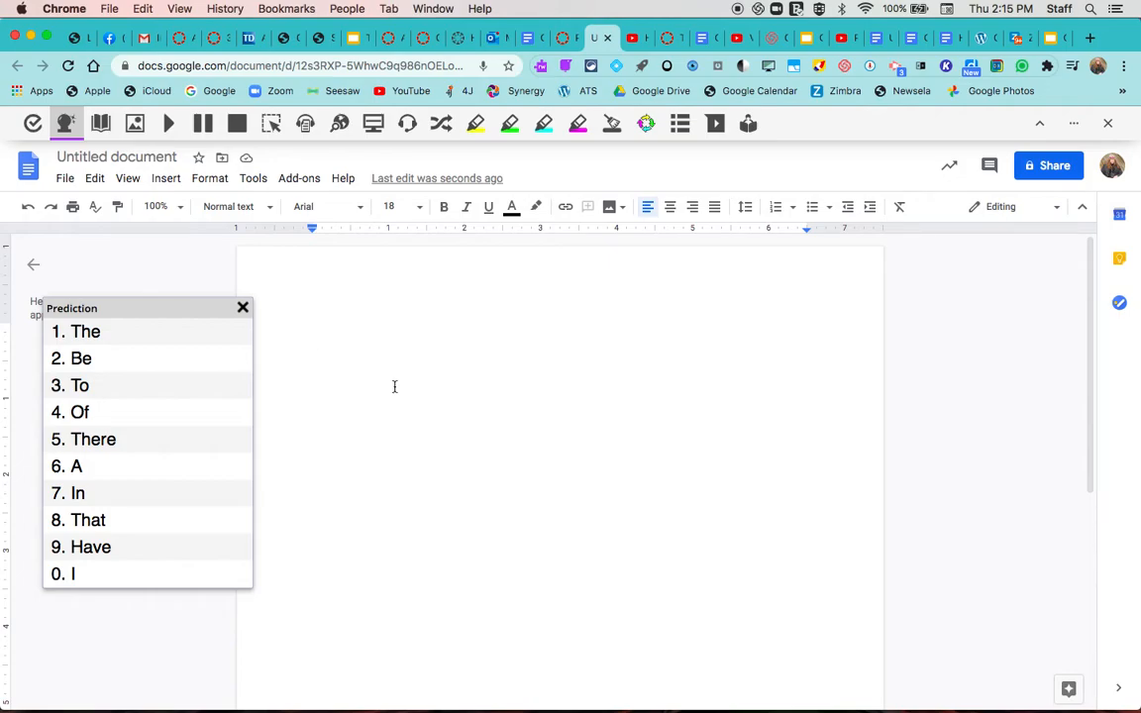
type("Th")
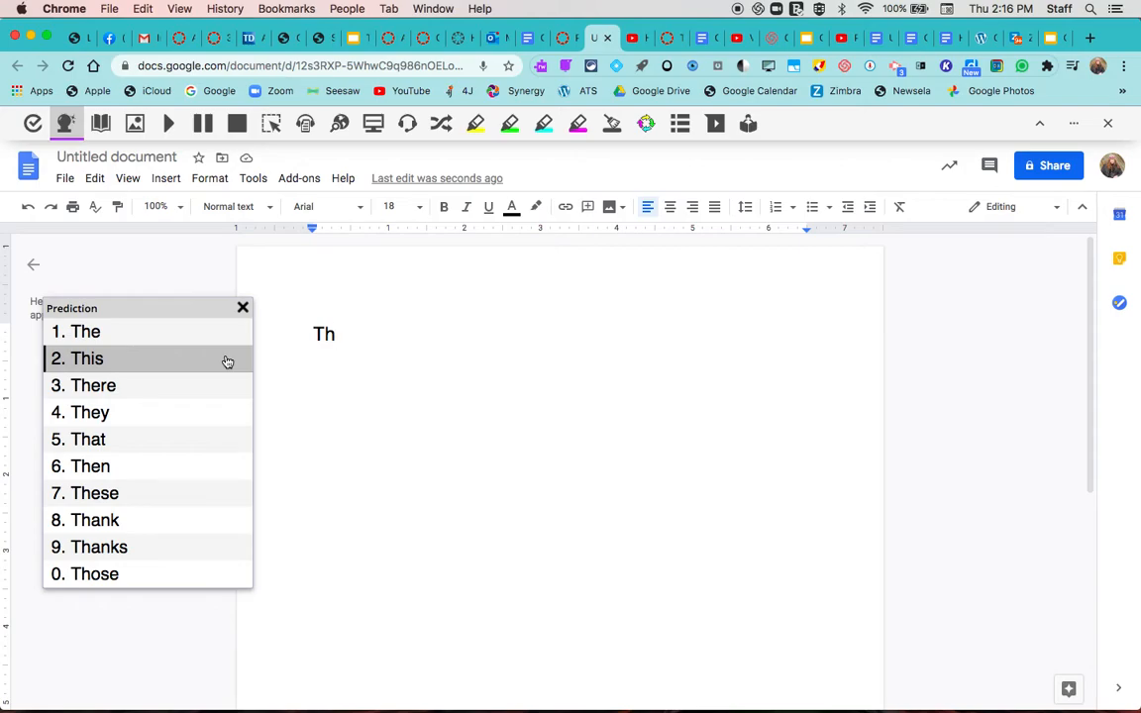
left_click(95, 360)
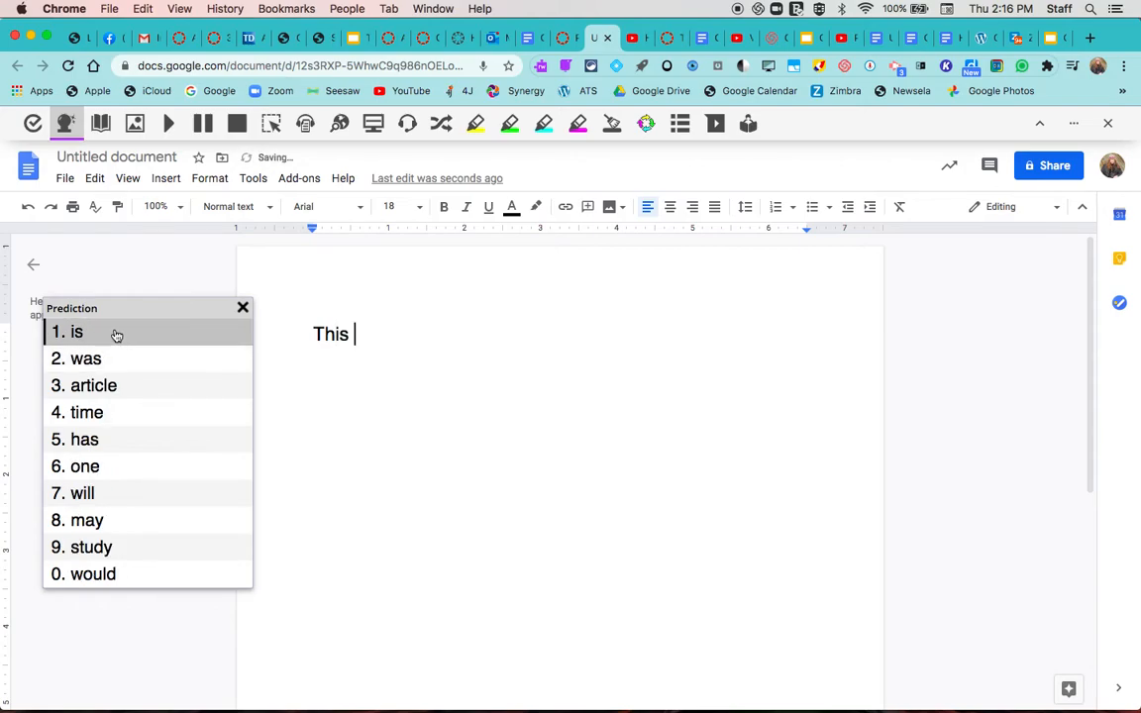
Complete the sentence as "This is amazing." with word prediction, choosing "is" and replacing the misspelling "umazng" with the suggested "amazing".
left_click(114, 333)
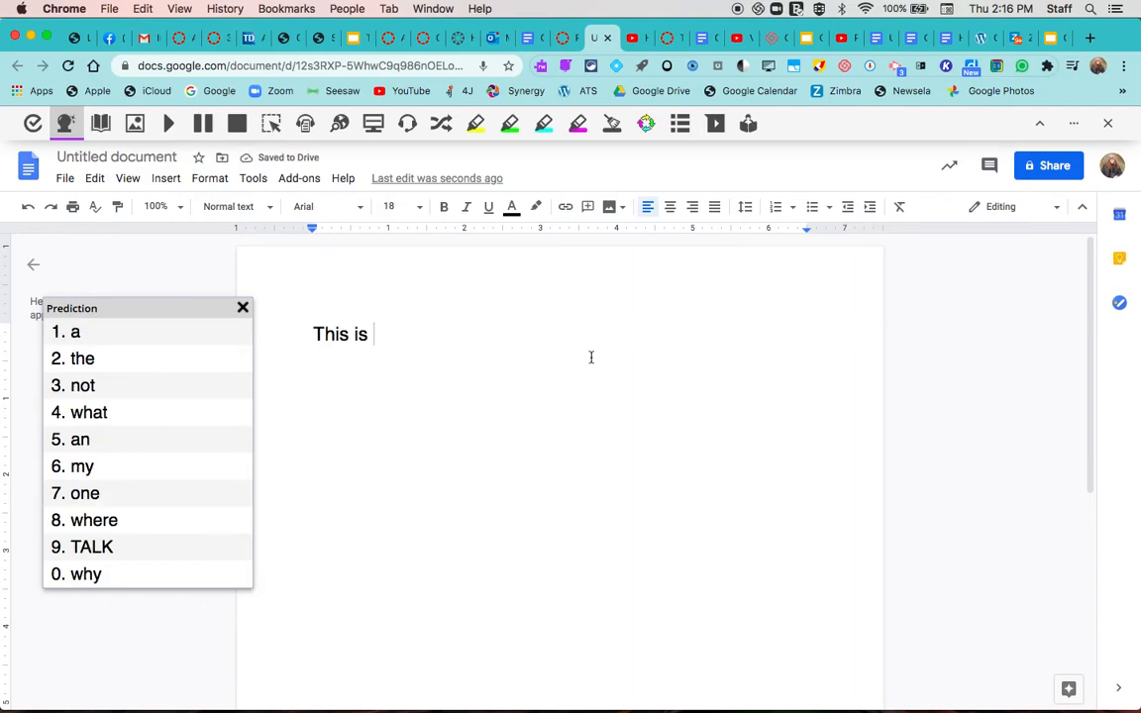
type("umaz")
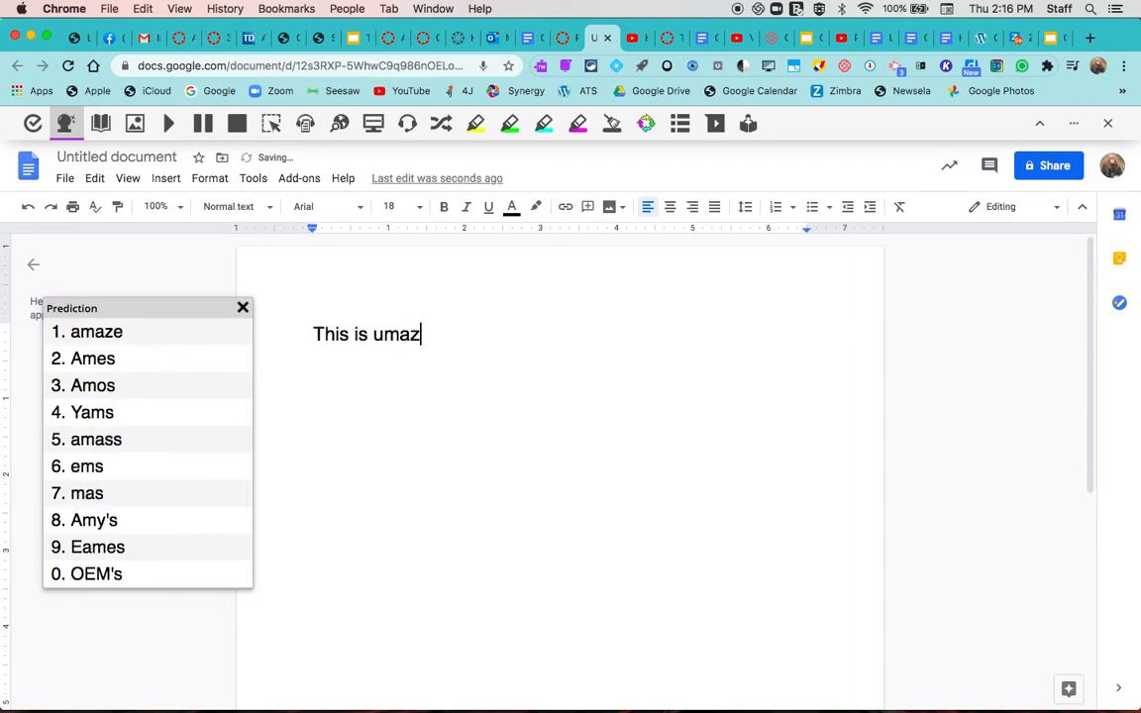
type("ng")
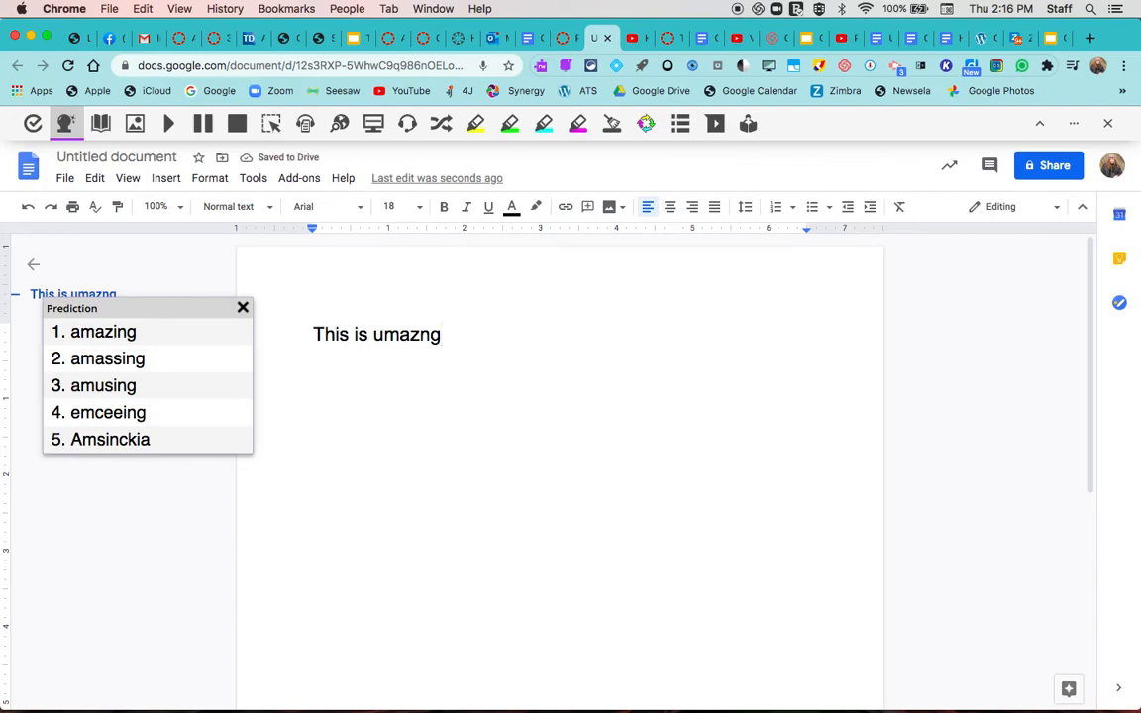
left_click(224, 337)
type(".")
Copy "This is amazing." from the Google Doc and paste it into a new text annotation between the PDF's Type and Diet lines in Canvas.
left_click_drag(463, 332, 308, 328)
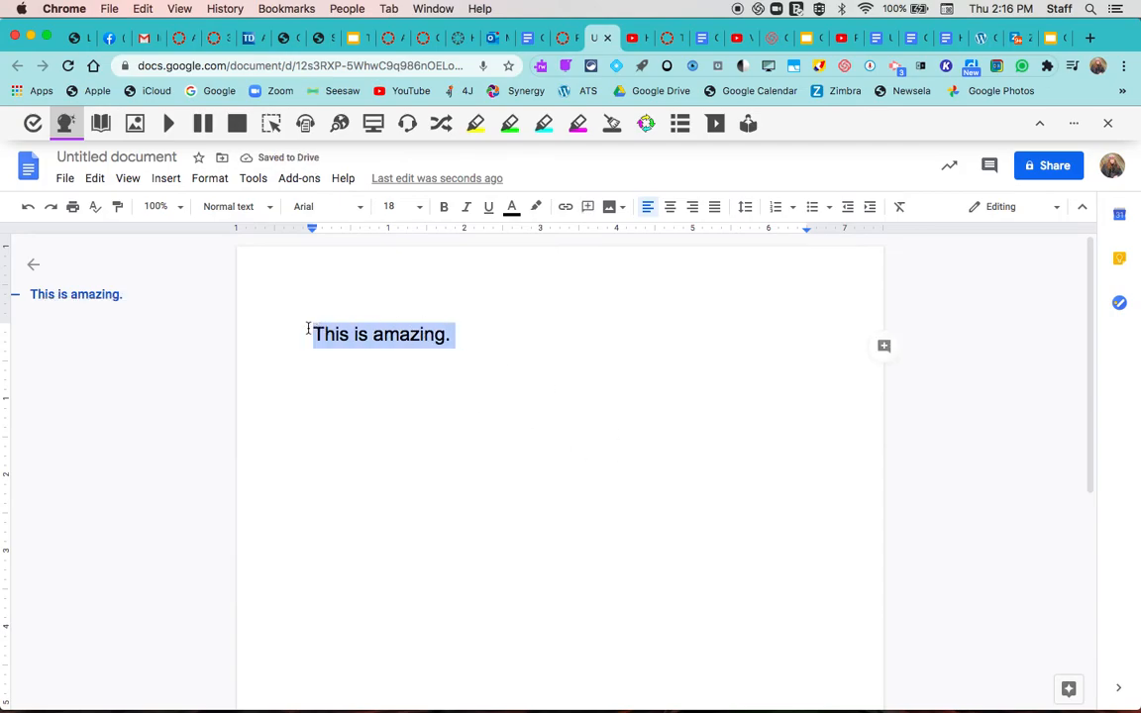
left_click(562, 39)
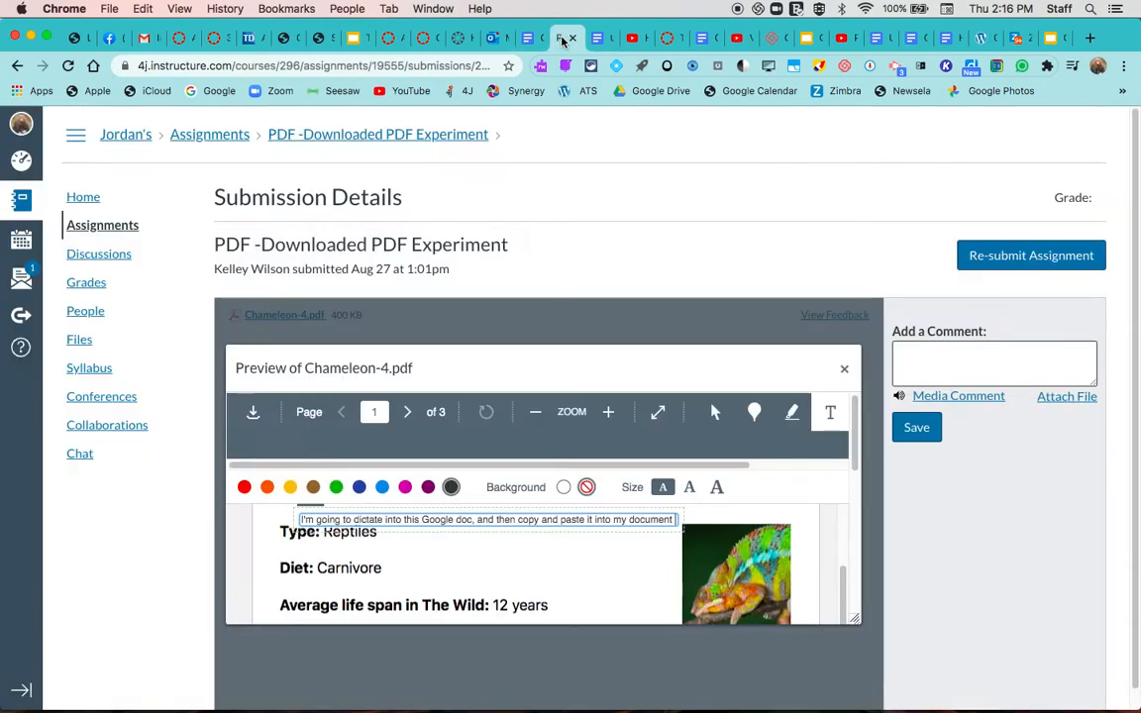
left_click(834, 411)
left_click(414, 552)
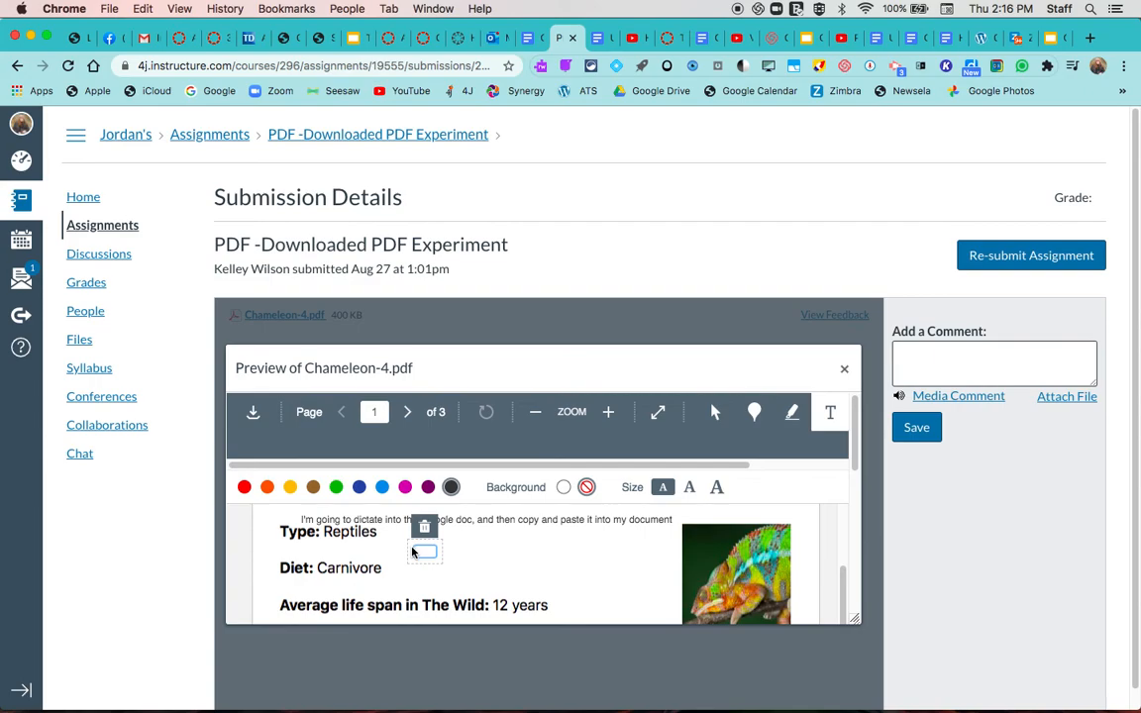
key("super+v")
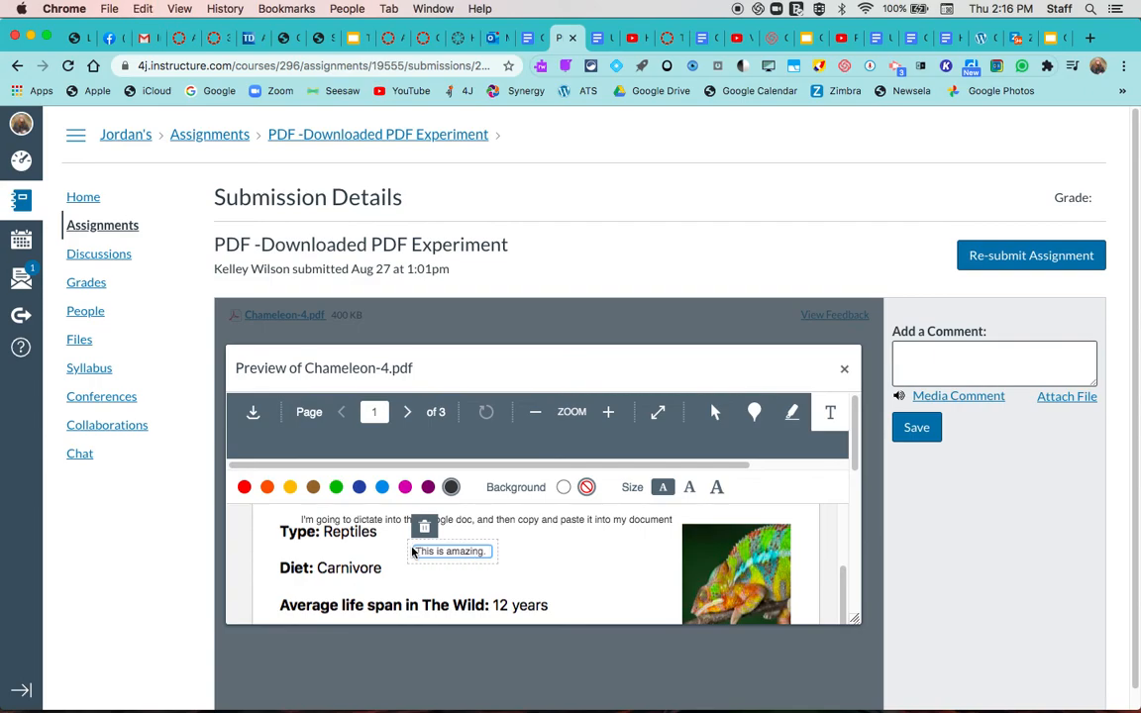
Switch to QuickTime Player, quit it, and name the unsaved screen recording "PDF tools in Canvas" in the save prompt.
mouse_move(993, 702)
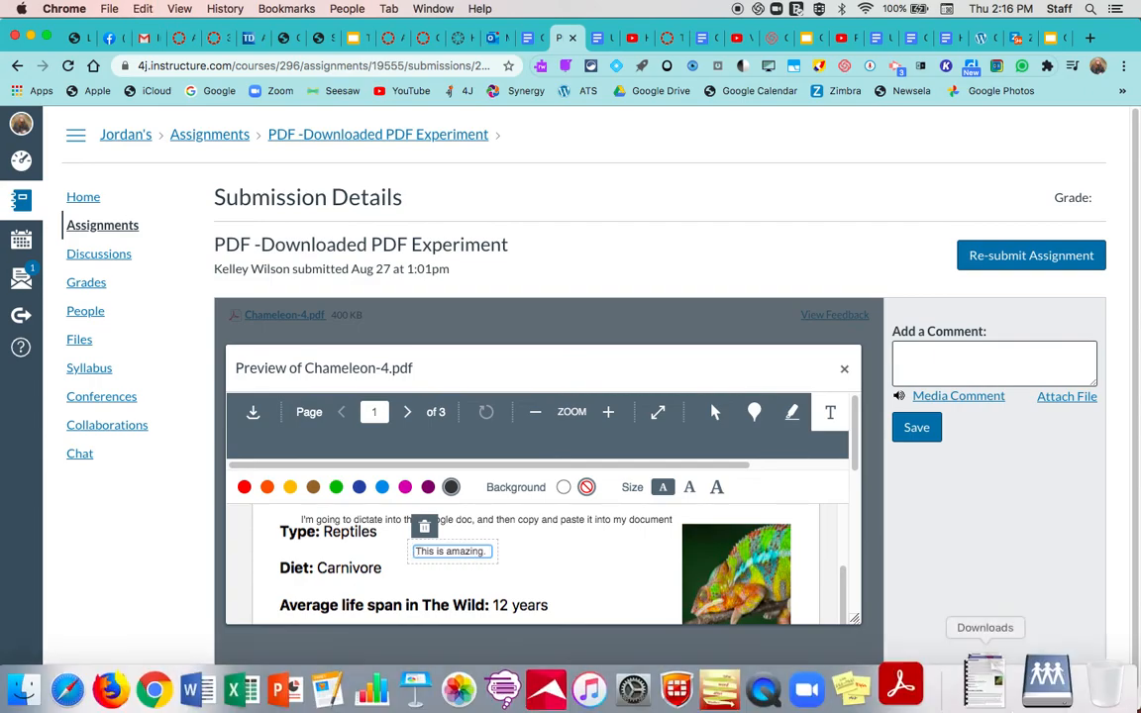
left_click(810, 687)
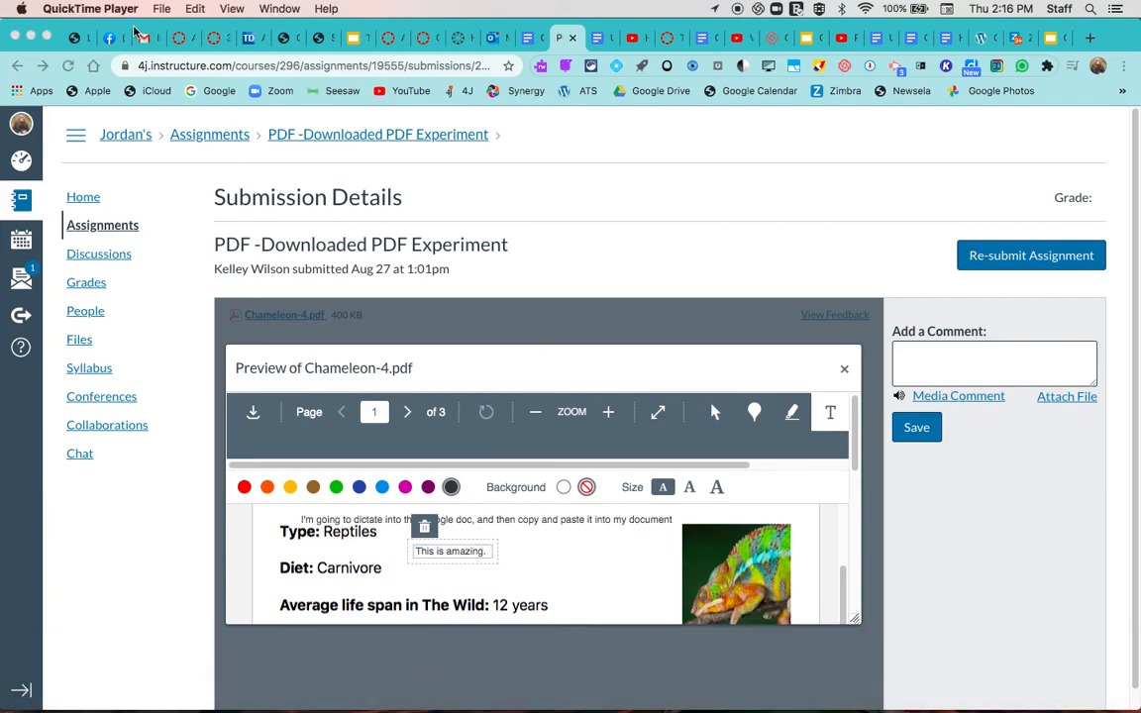
left_click(162, 9)
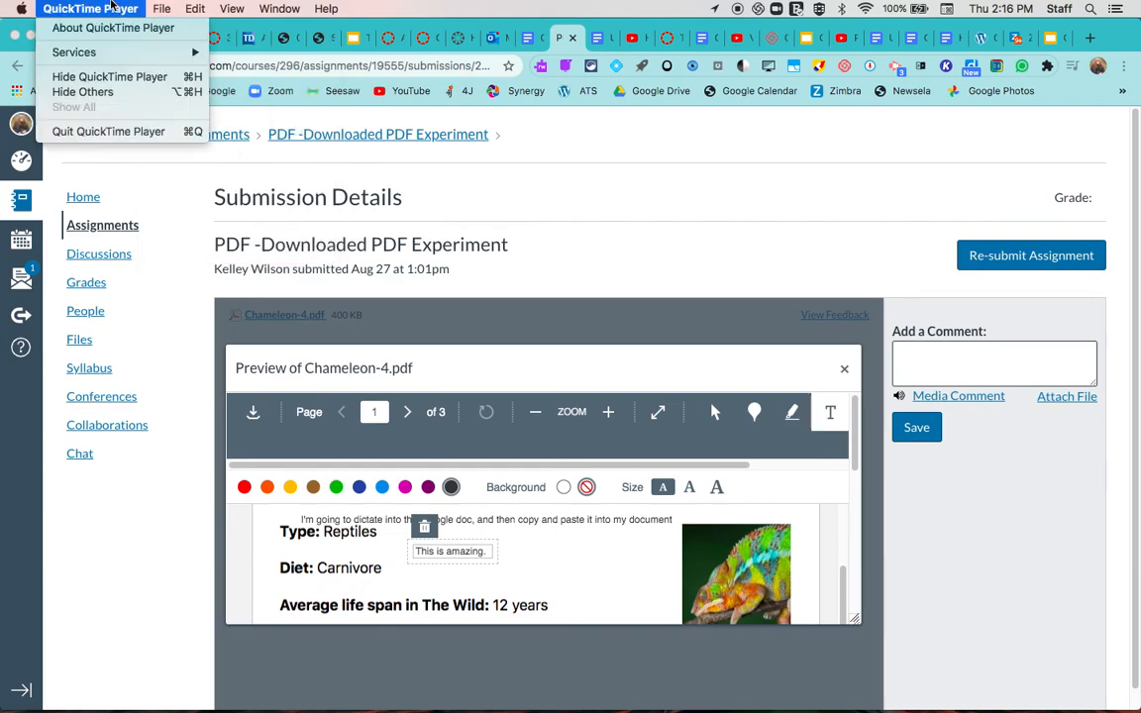
left_click(86, 130)
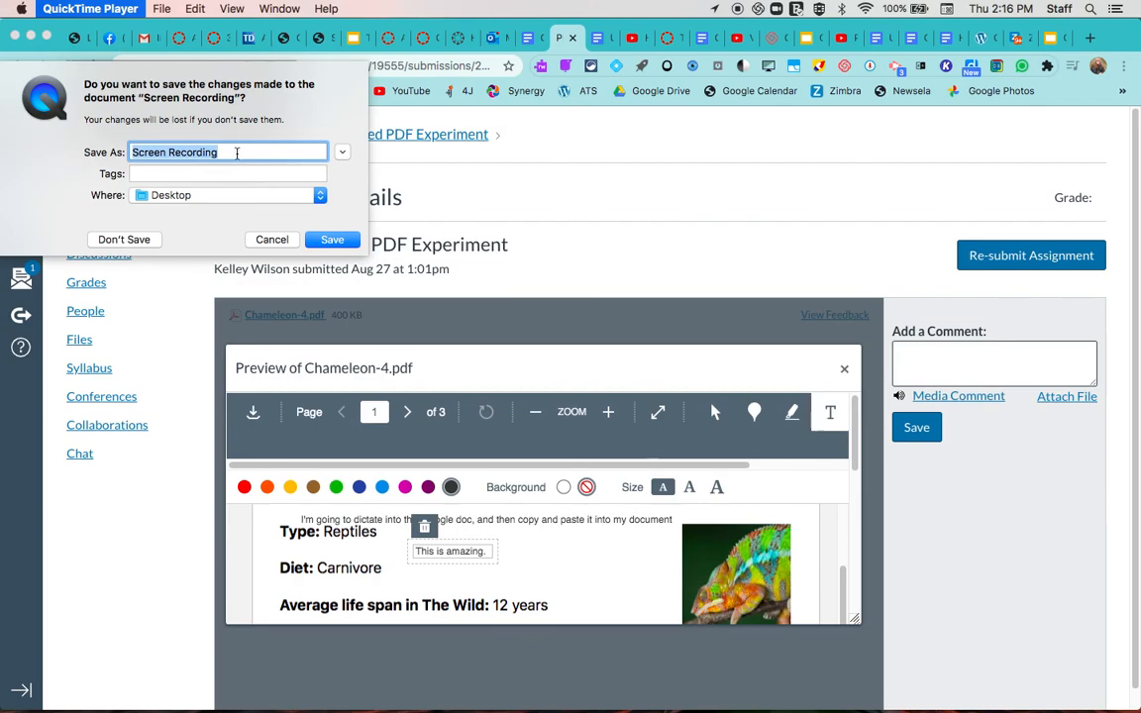
type("PD")
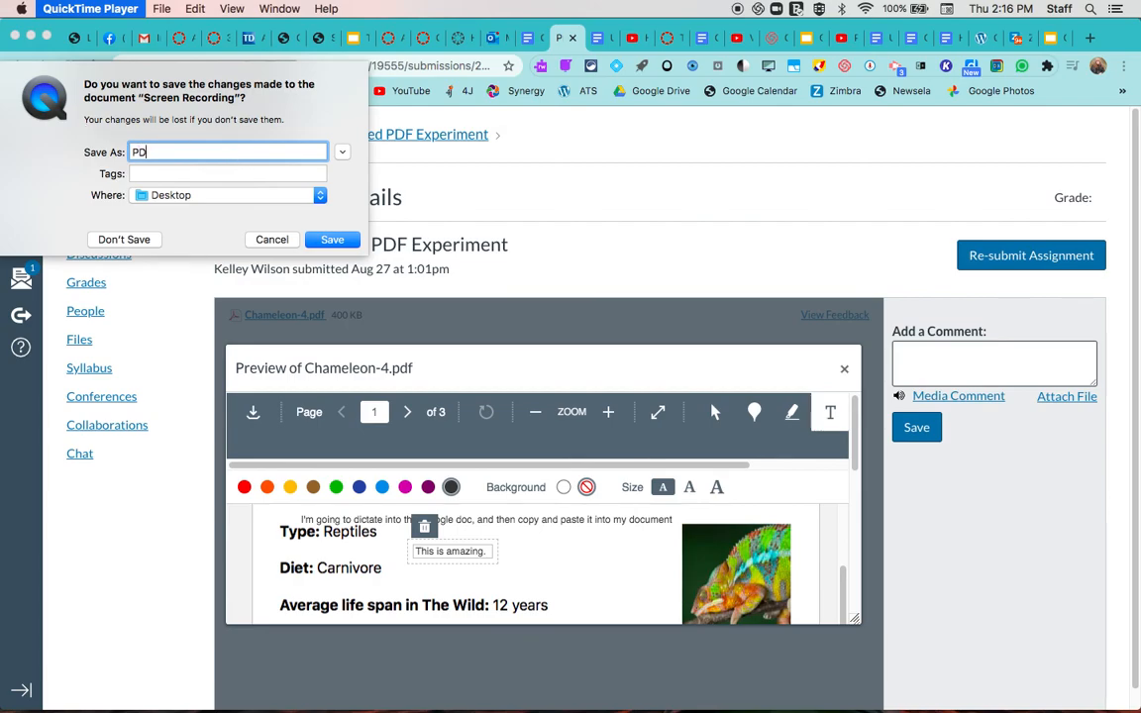
type("F tools in Canvas")
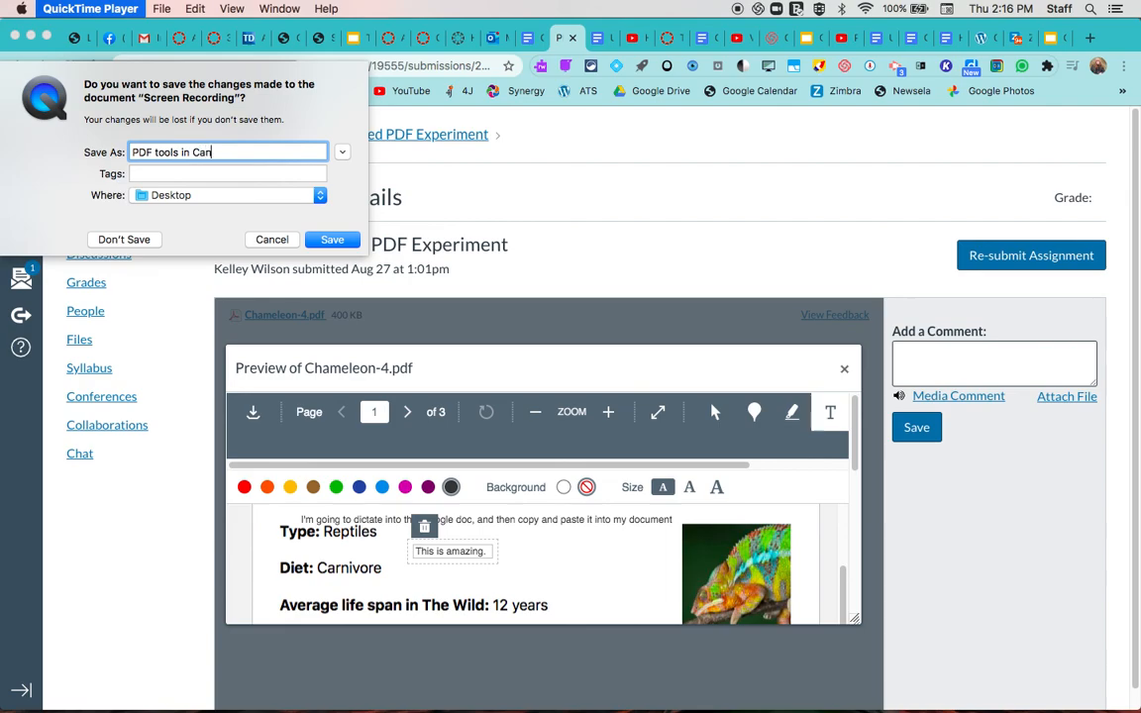